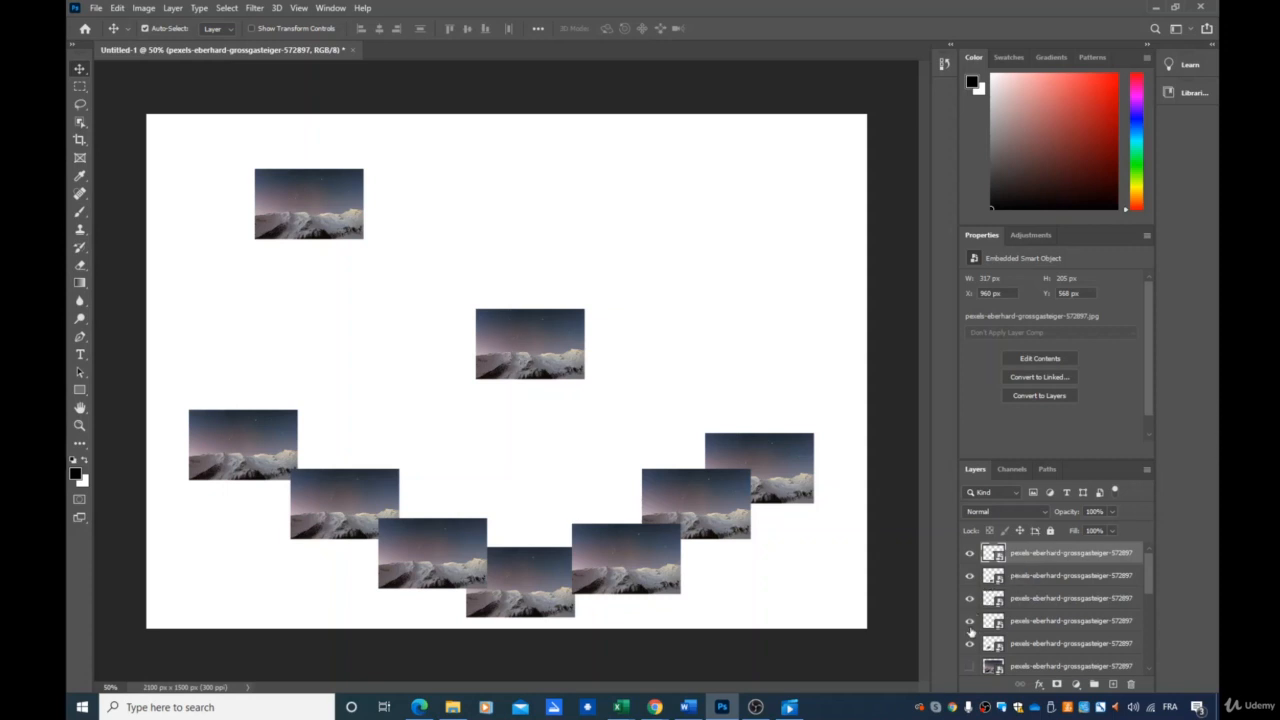
Step: Hide every photo layer except the small copy in the upper-left area of the canvas
left_click_drag(969, 645, 970, 557)
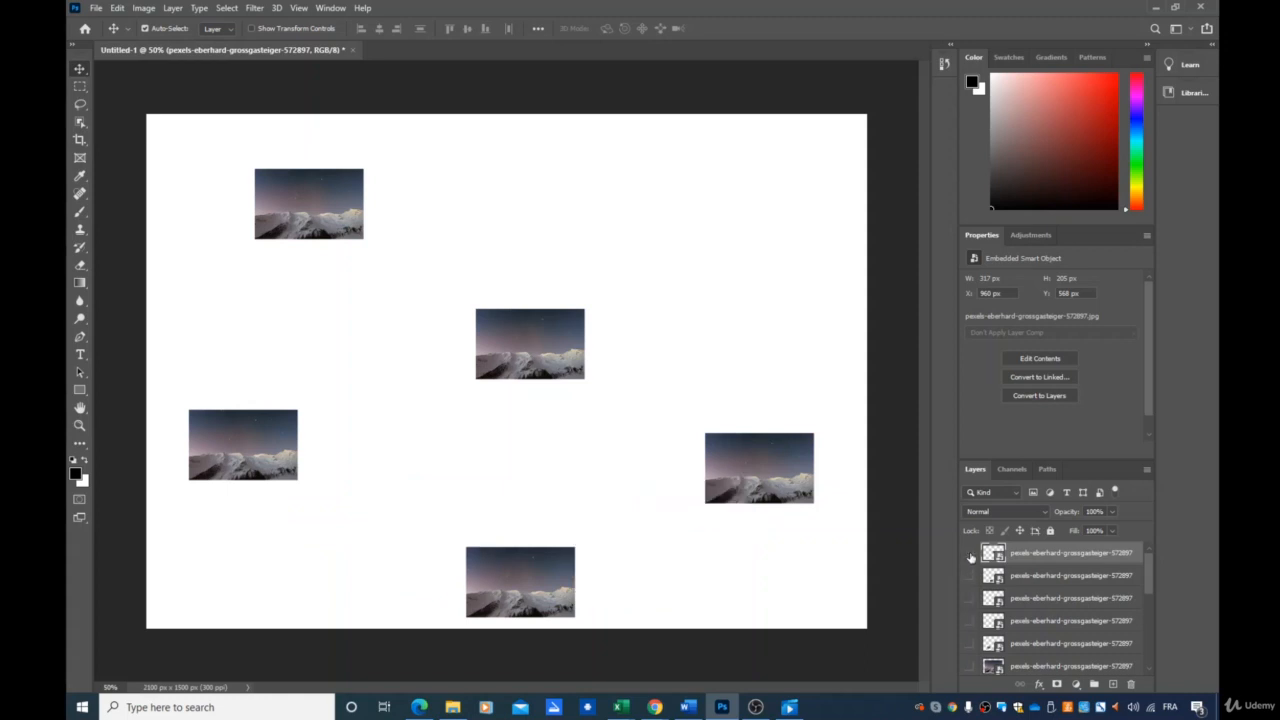
left_click(970, 557)
scroll(978, 610, "down", 3)
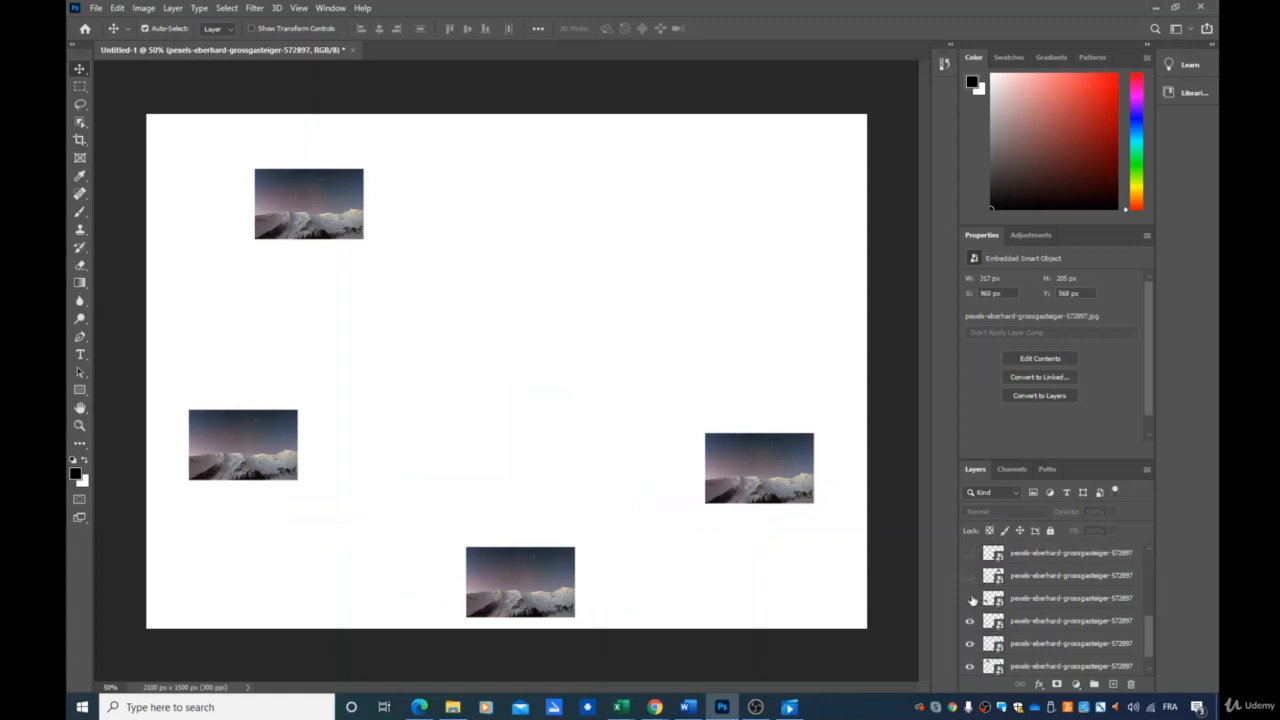
left_click(969, 598)
left_click(969, 620)
left_click(969, 643)
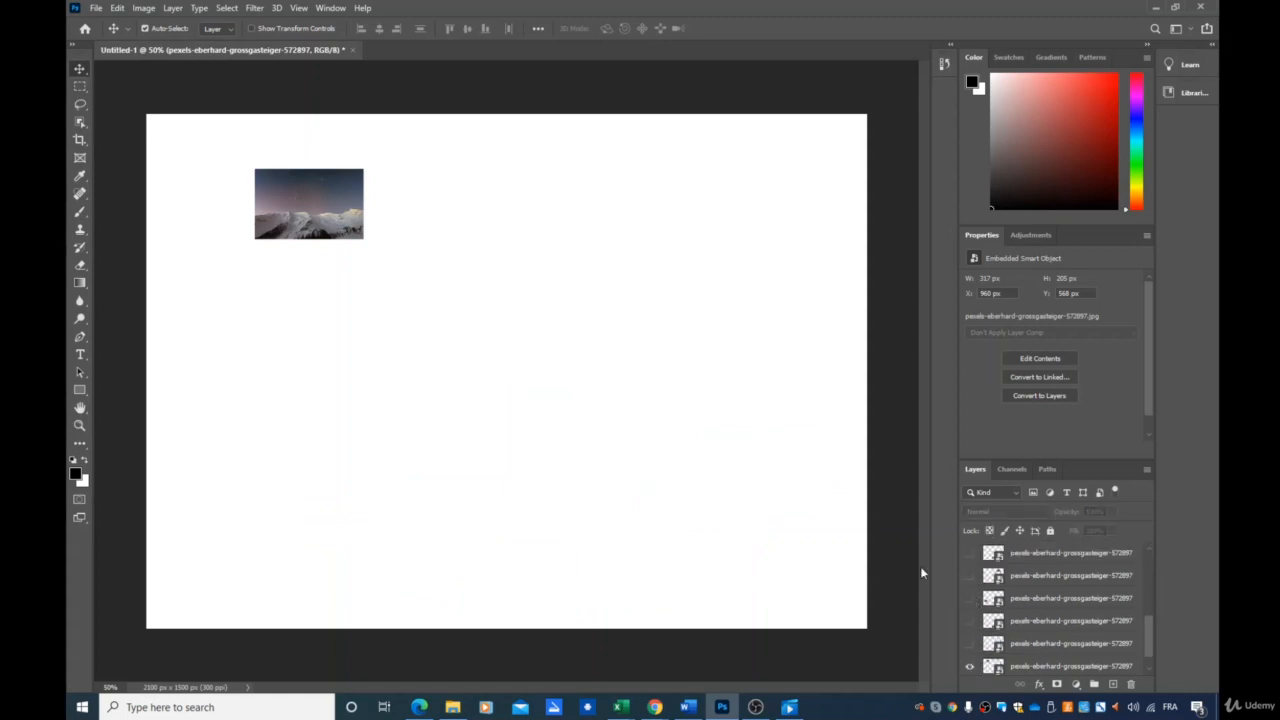
Step: Move the visible photo closer to the canvas's upper-left corner and enlarge it proportionally to about 5.53% scale with Free Transform
left_click_drag(265, 179, 231, 162)
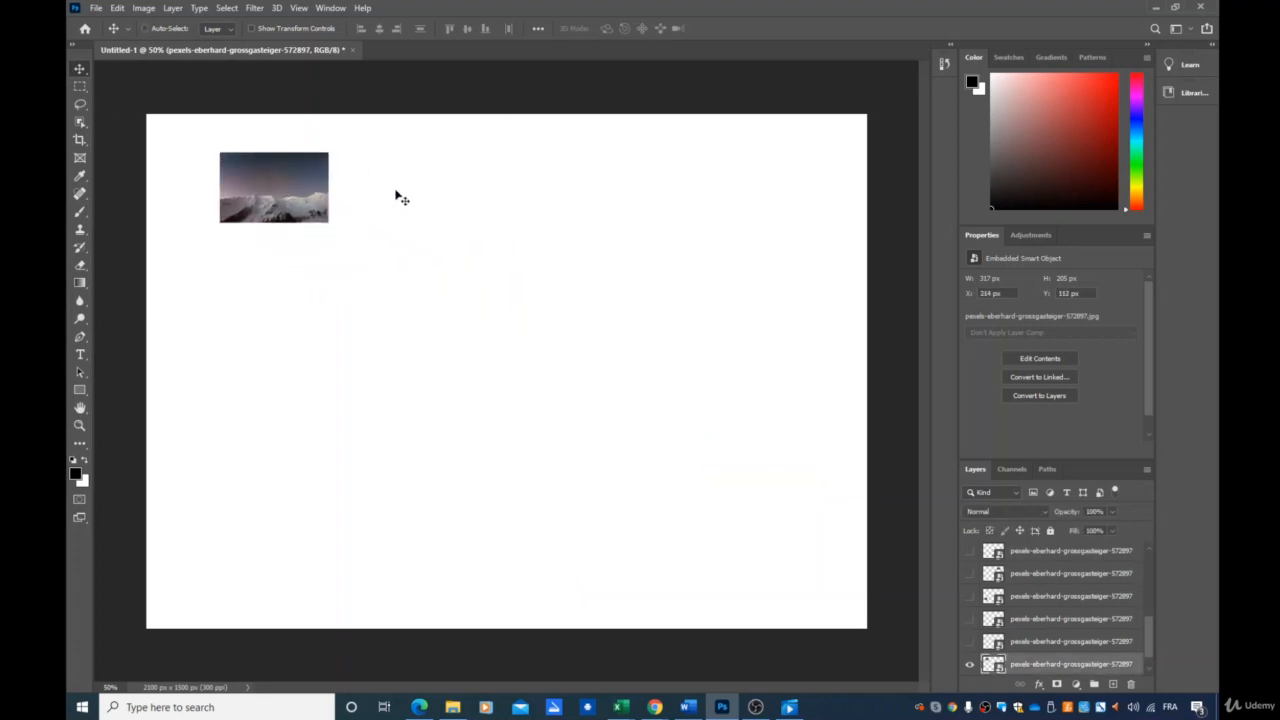
key("ctrl+t")
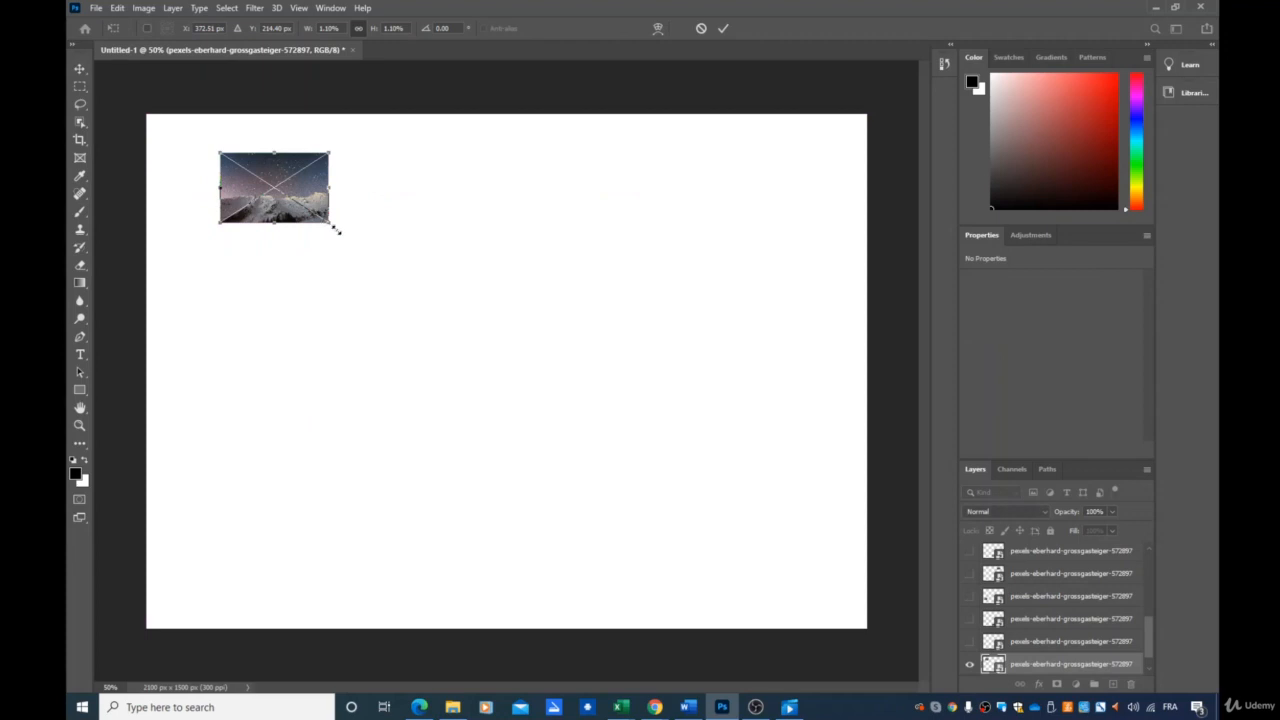
left_click_drag(336, 230, 761, 504)
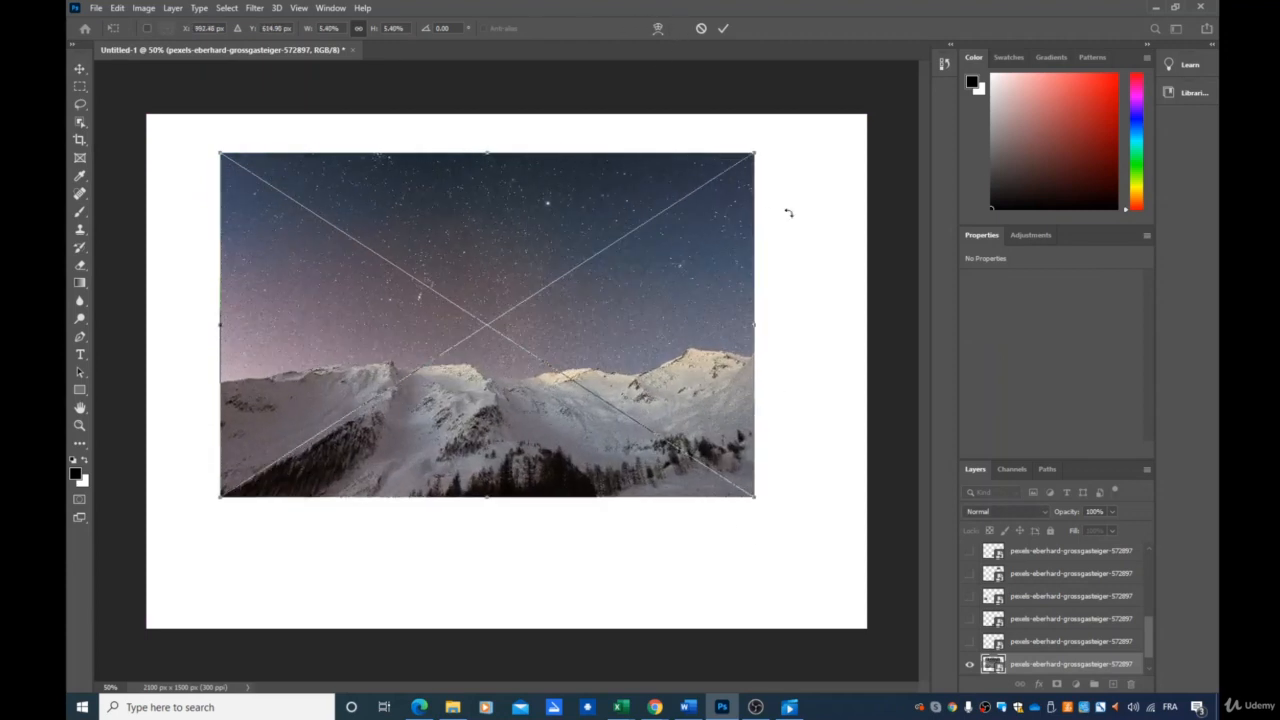
left_click(80, 69)
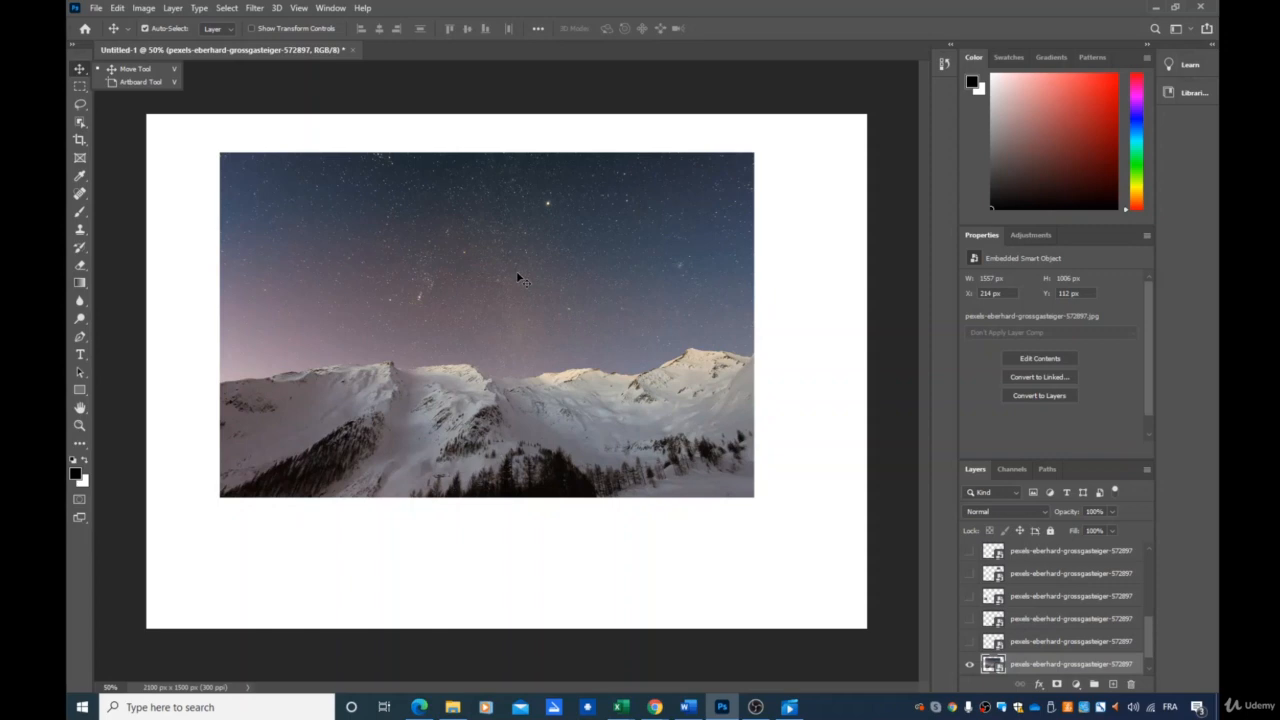
key("ctrl+t")
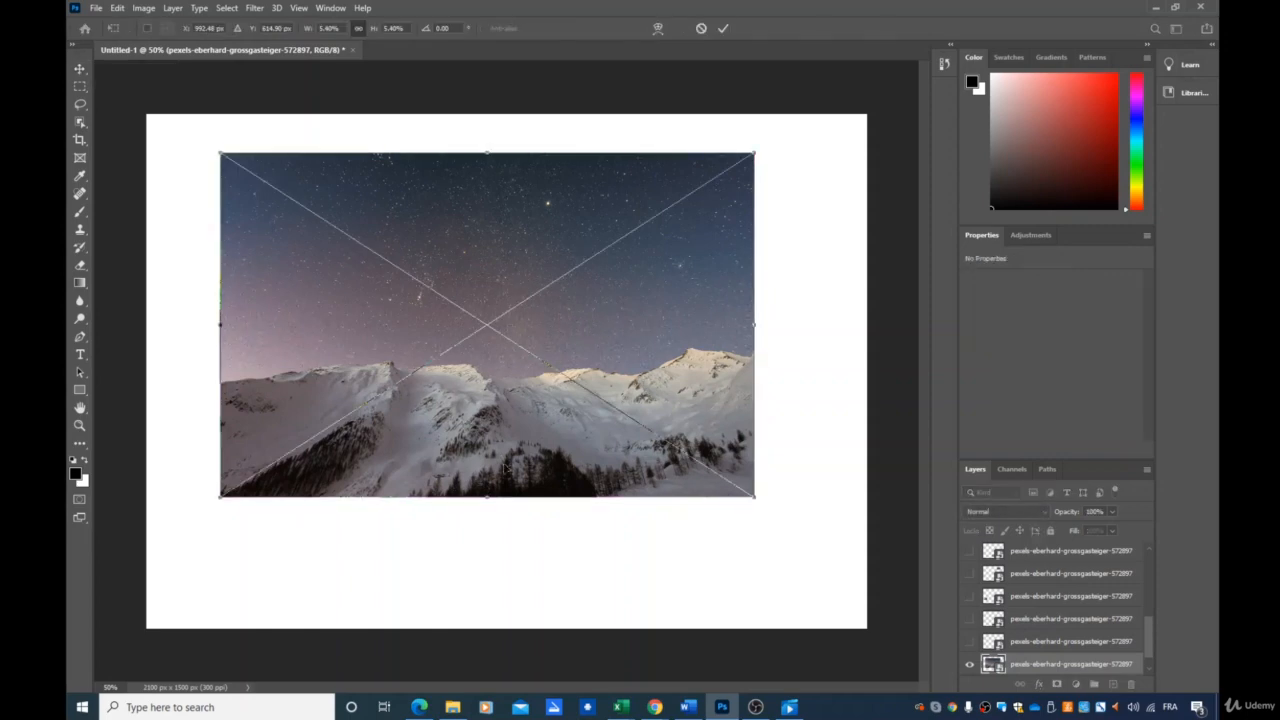
mouse_move(489, 505)
left_mouse_down()
mouse_move(489, 476)
mouse_move(489, 505)
left_mouse_up()
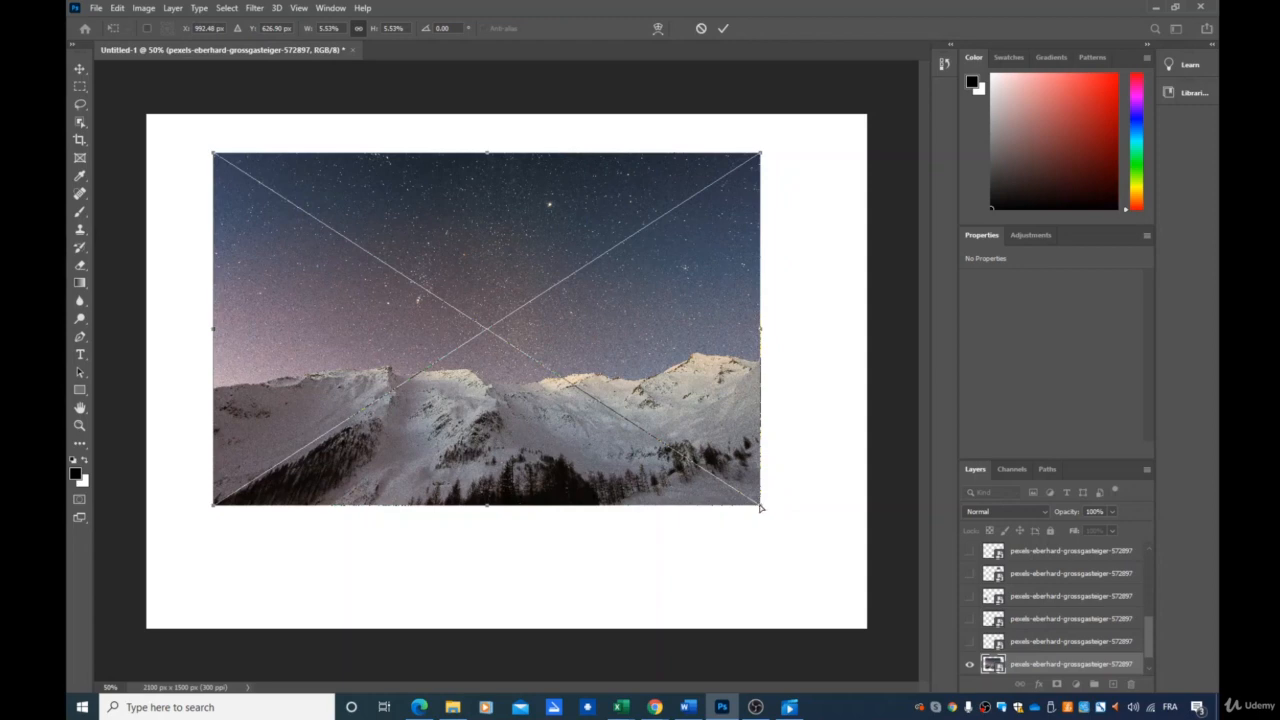
Step: Distort the photo into a downward-pointing triangle by bringing its two lower corners together, and shift the shape slightly down and right
left_click_drag(760, 507, 572, 382)
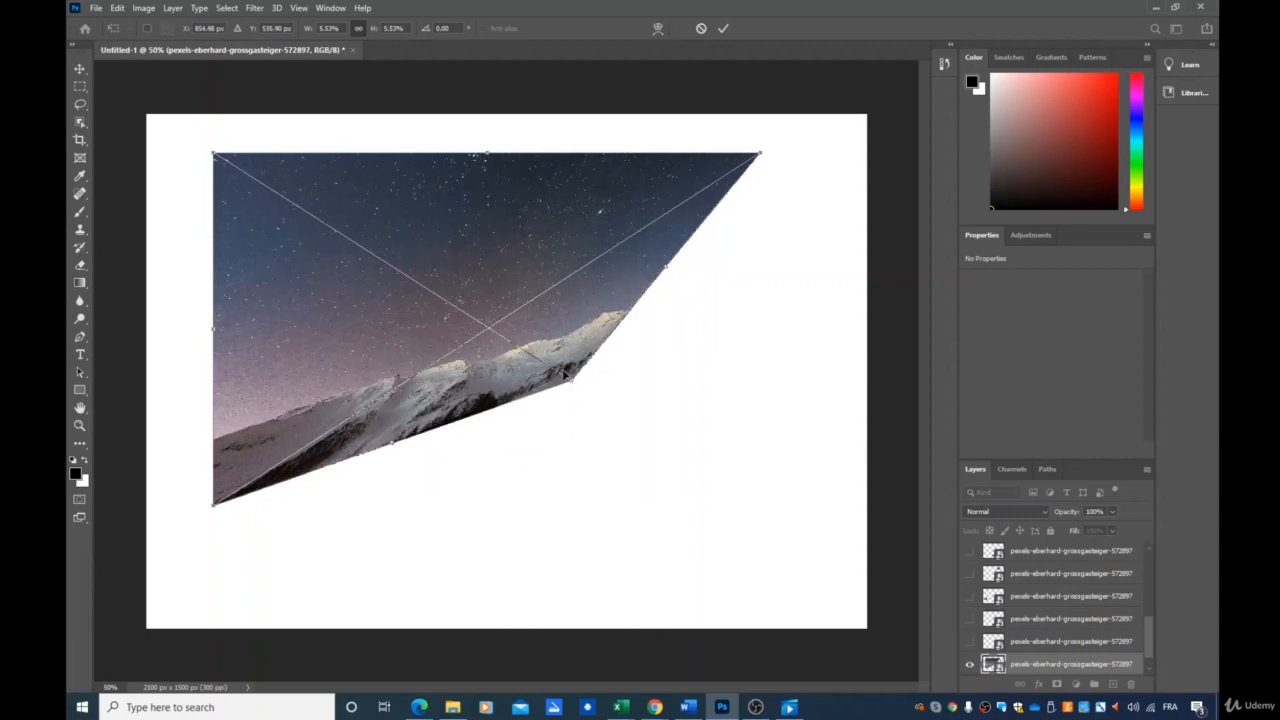
left_click_drag(214, 502, 475, 381)
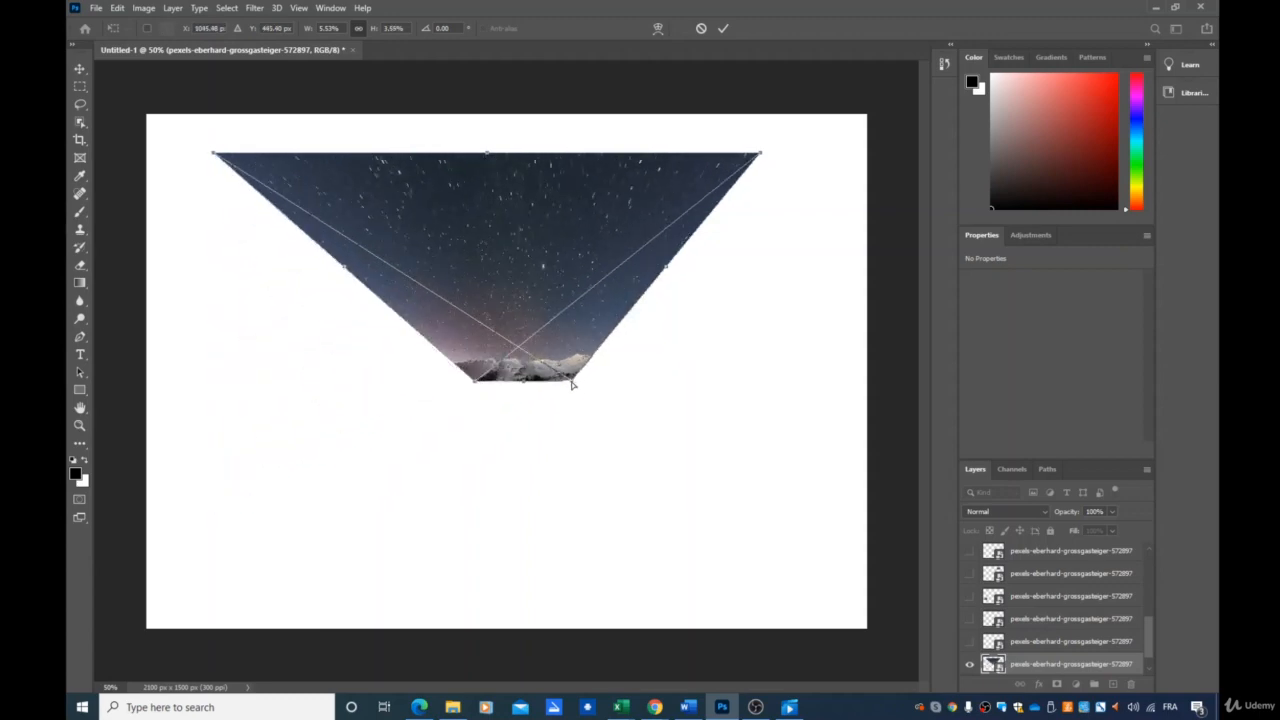
left_click_drag(572, 382, 476, 384)
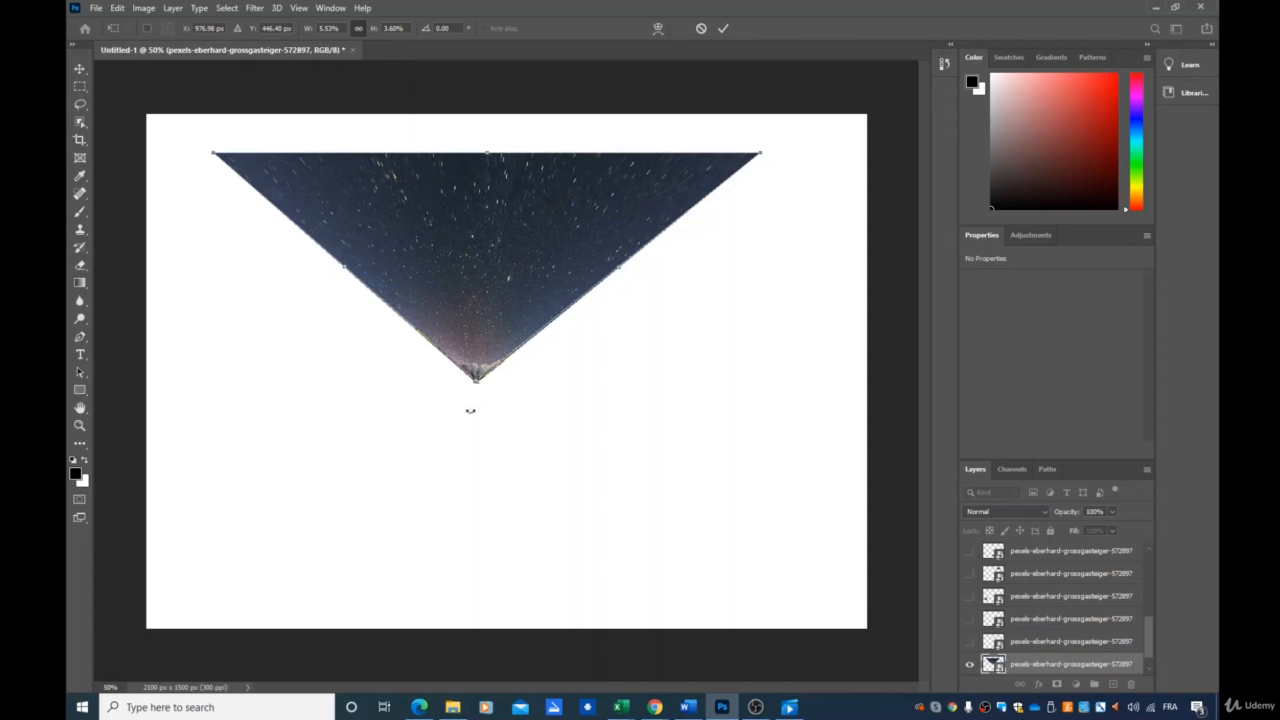
left_click_drag(476, 382, 512, 400)
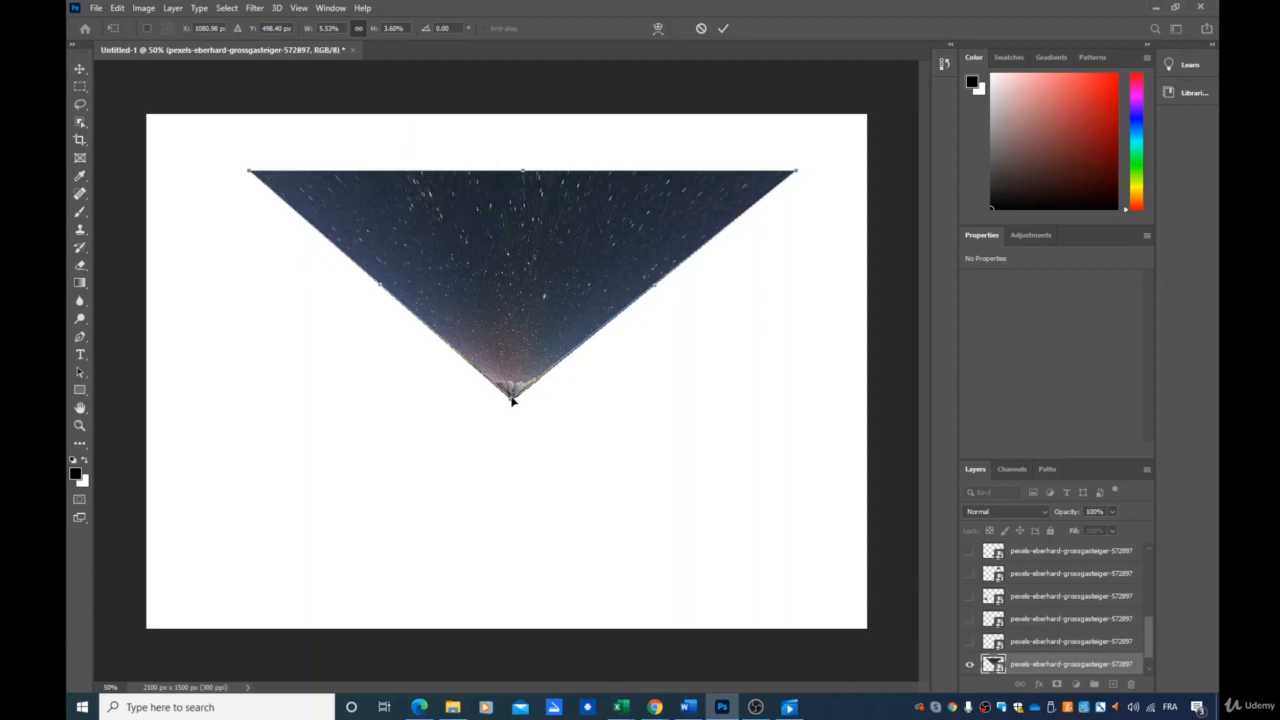
Step: Undo the shift and all corner distortions of the photo while keeping the transform active
key("ctrl+z")
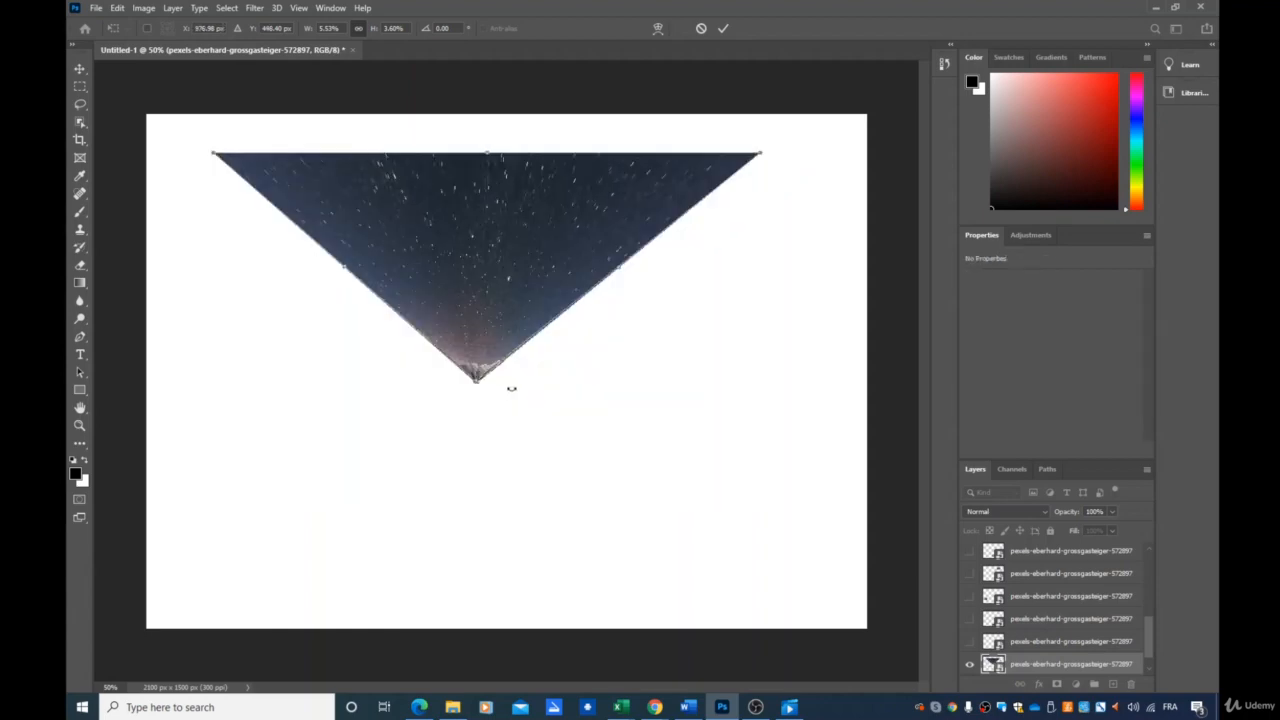
key("ctrl+z")
key("ctrl+z")
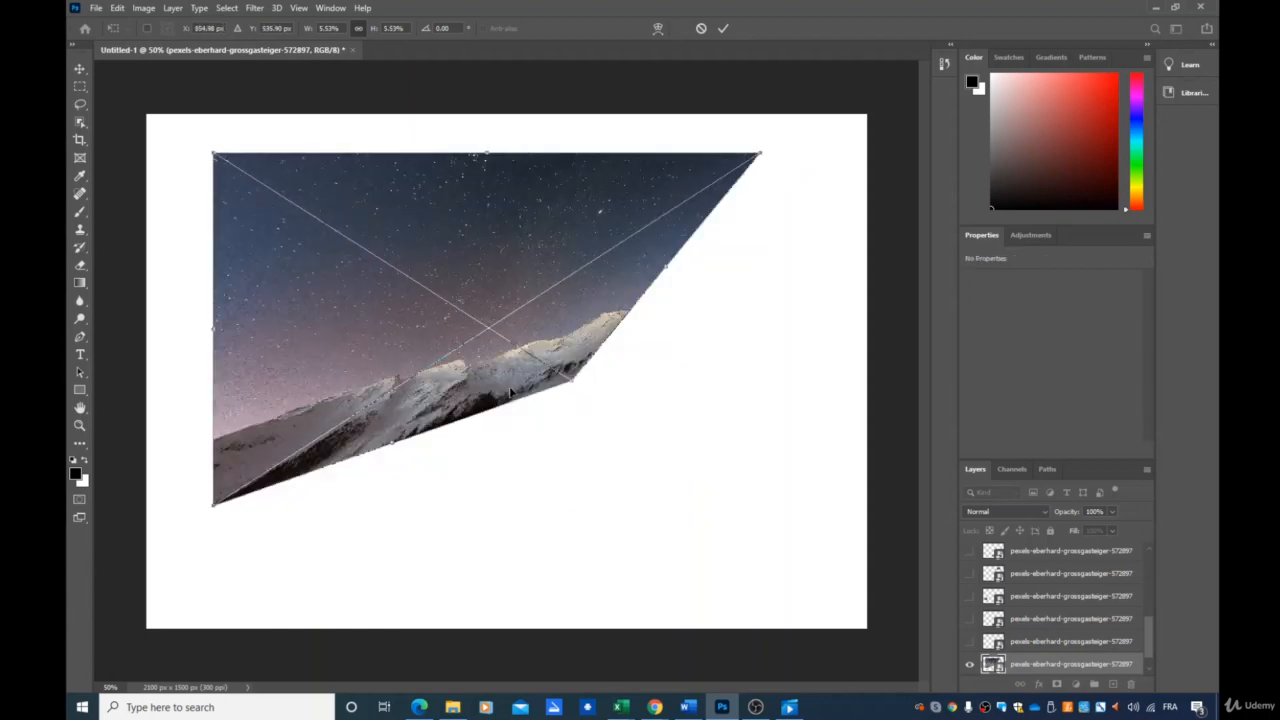
key("ctrl+z")
key("ctrl+z")
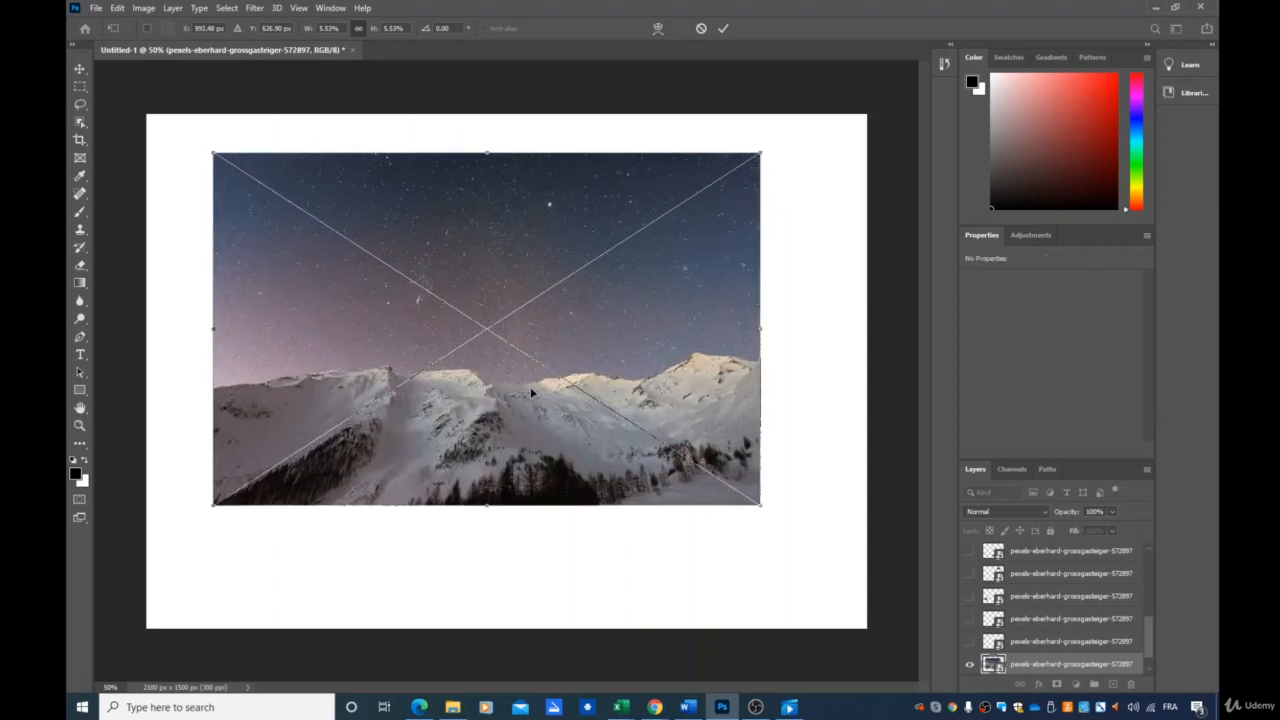
Step: Flip the photo horizontally, flip it back for comparison, and leave it mirrored horizontally
right_click(493, 350)
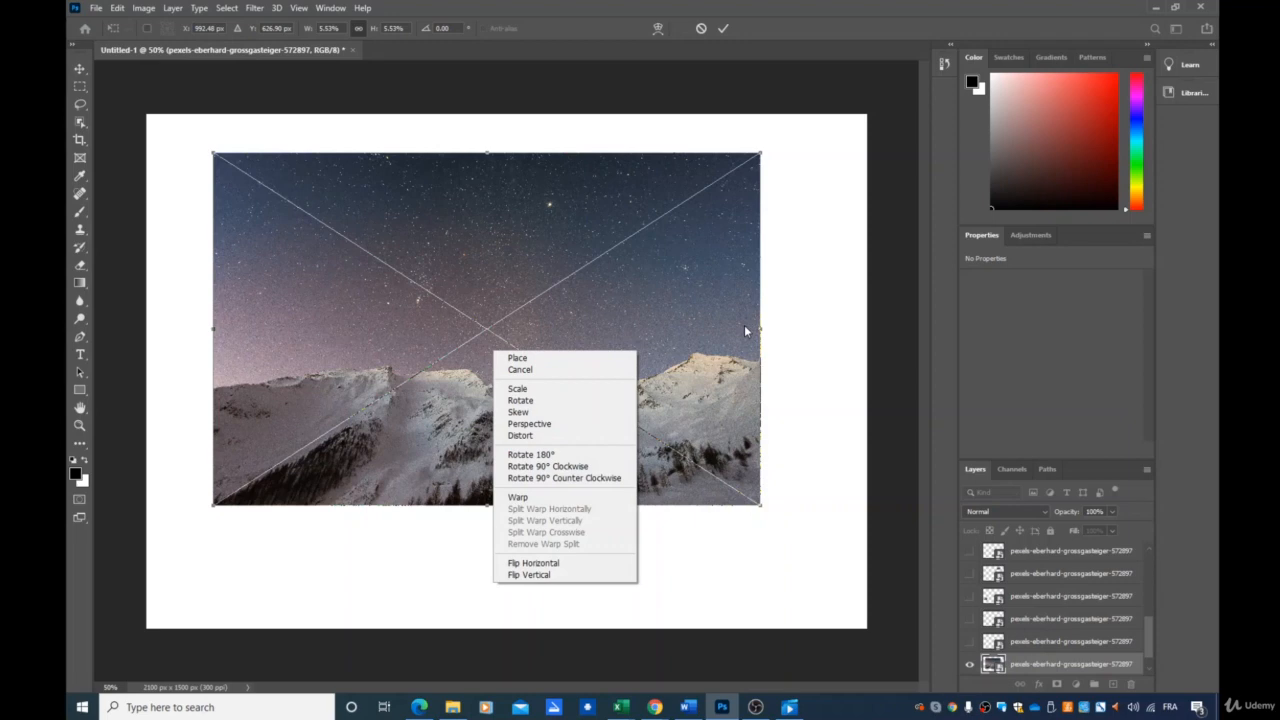
left_click(563, 563)
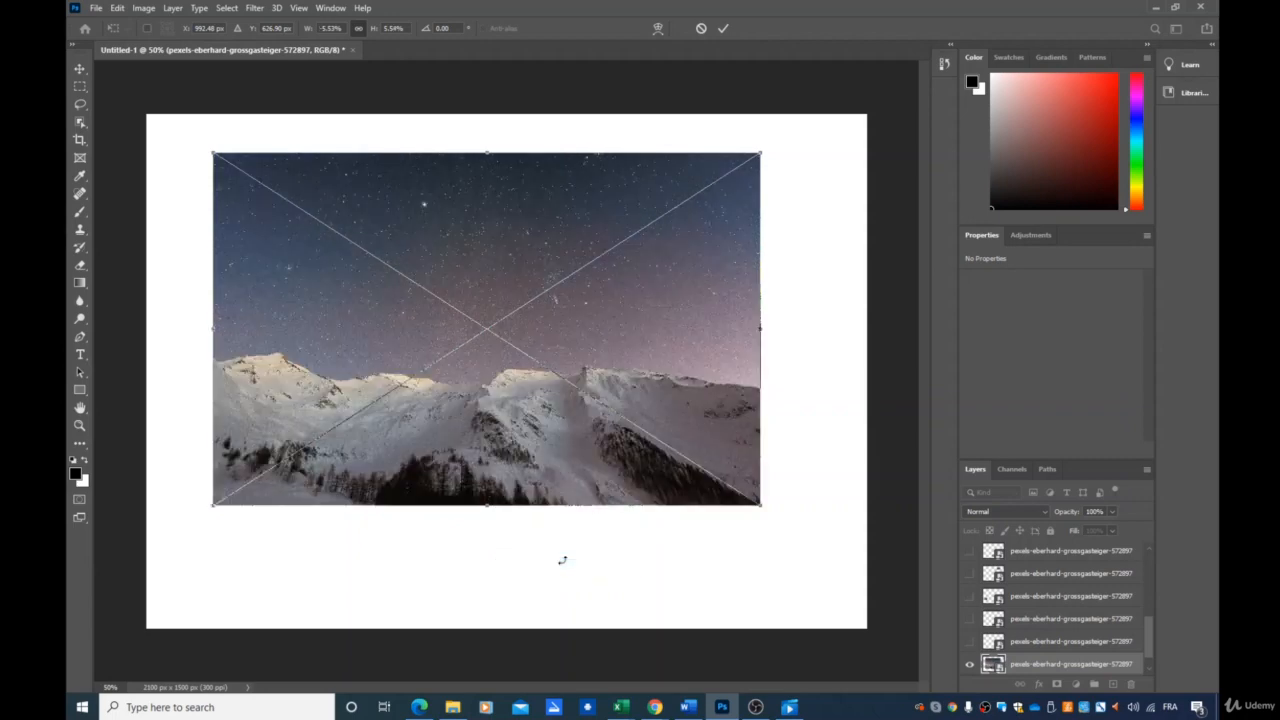
right_click(402, 413)
left_click(453, 626)
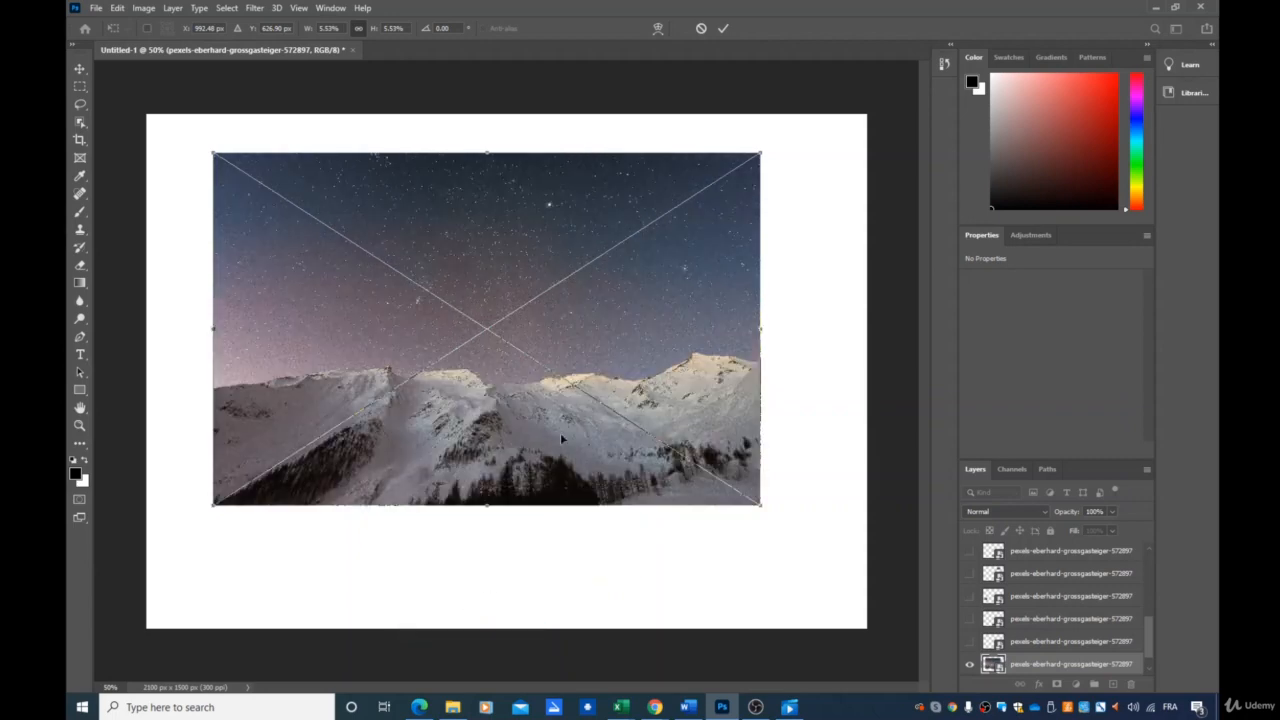
right_click(438, 422)
left_click(513, 636)
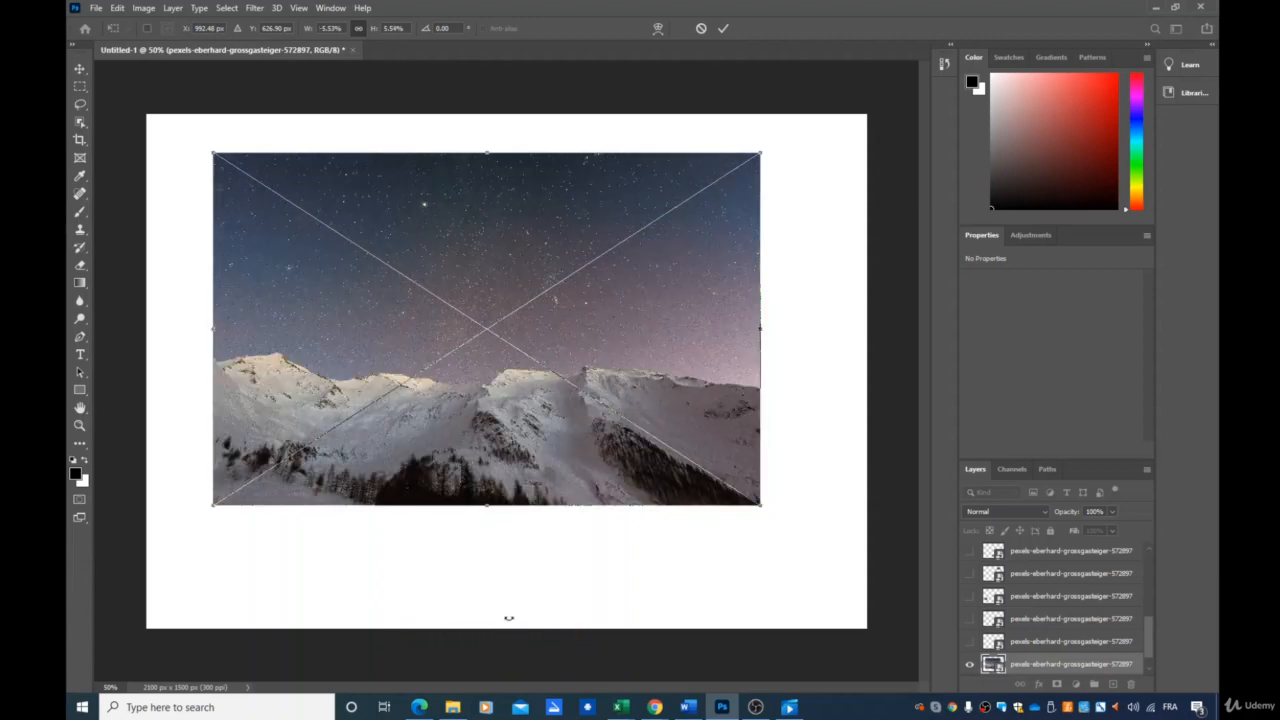
Step: Flip the photo vertically and flip it back upright
right_click(491, 428)
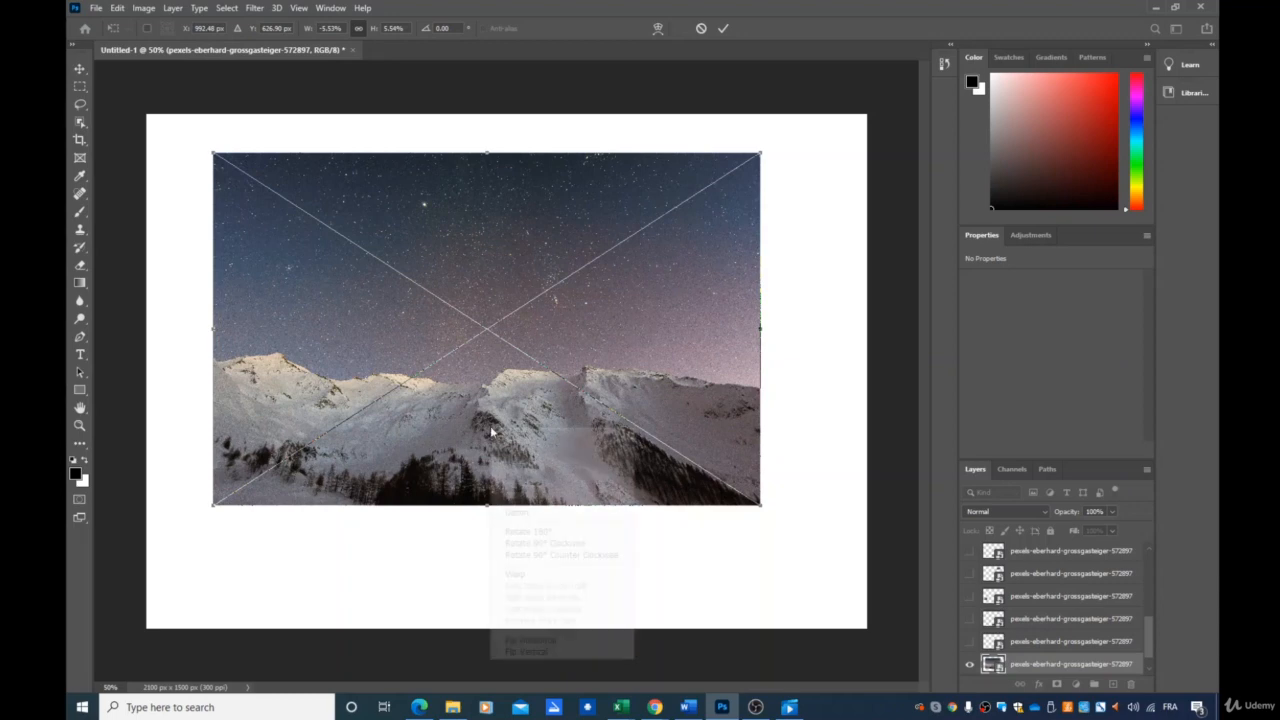
left_click(557, 653)
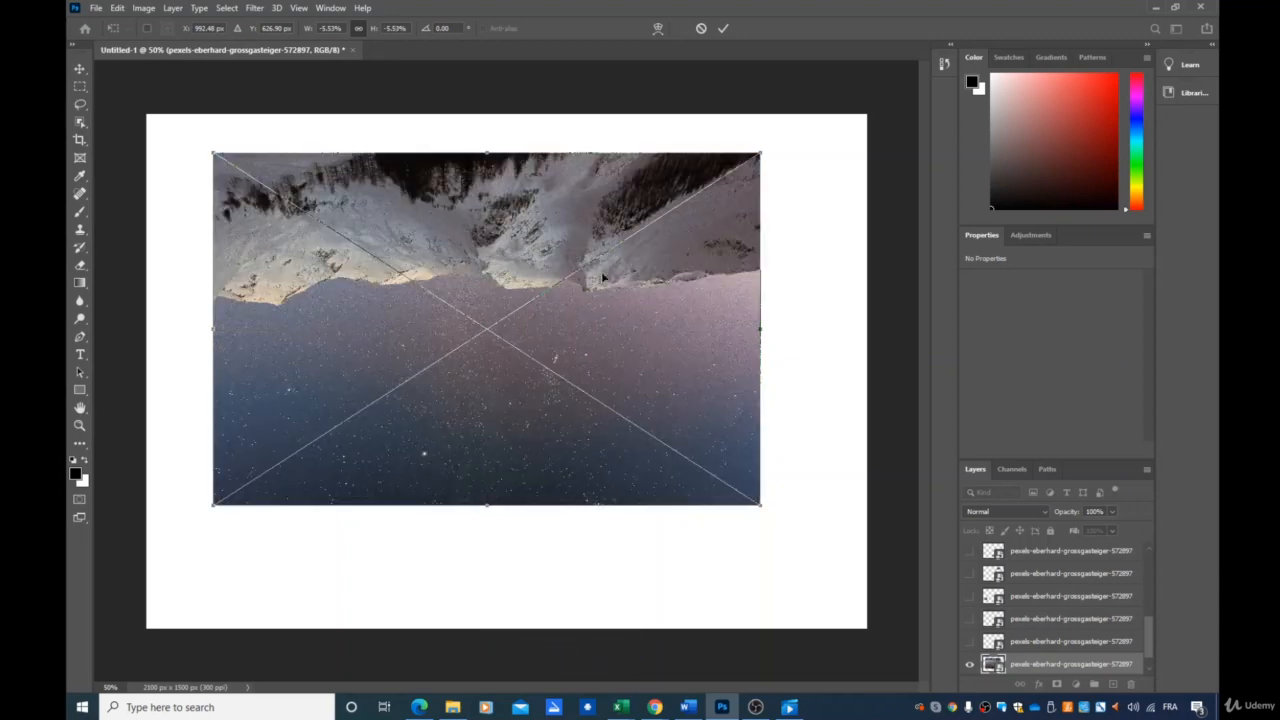
right_click(435, 356)
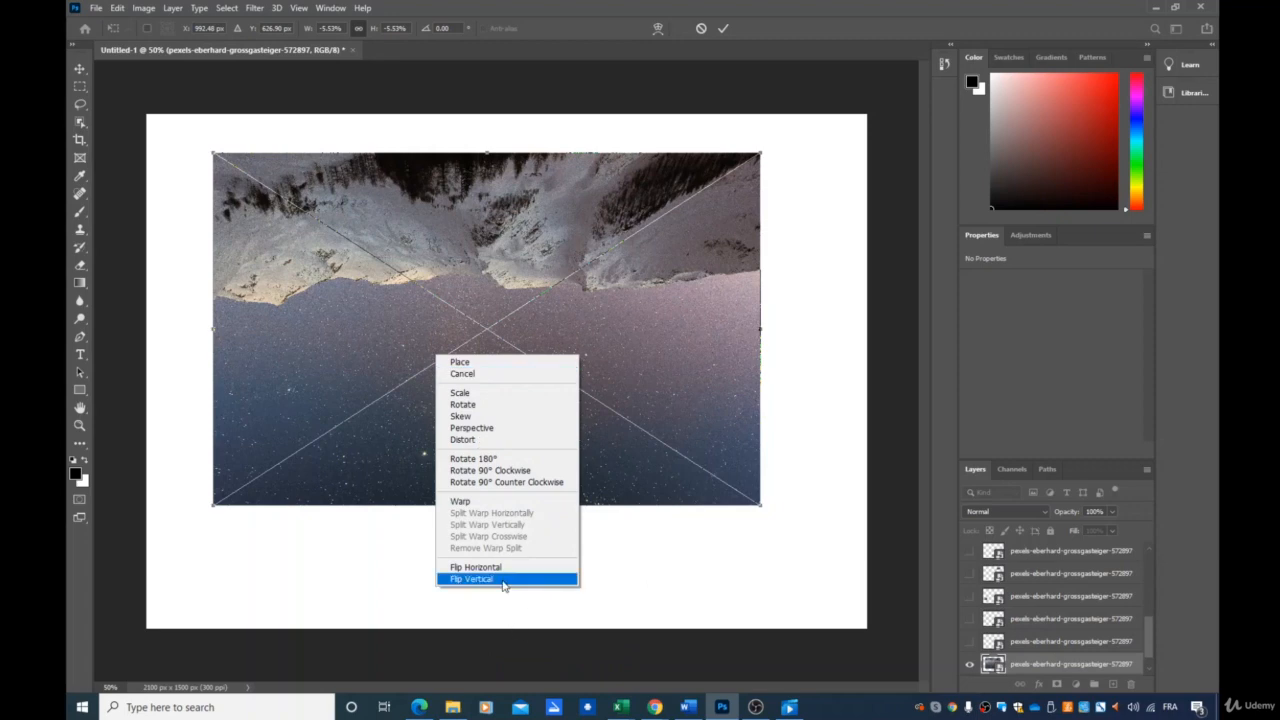
left_click(503, 579)
Step: Rotate the photo by 180° and rotate it another 180° back to upright
right_click(622, 366)
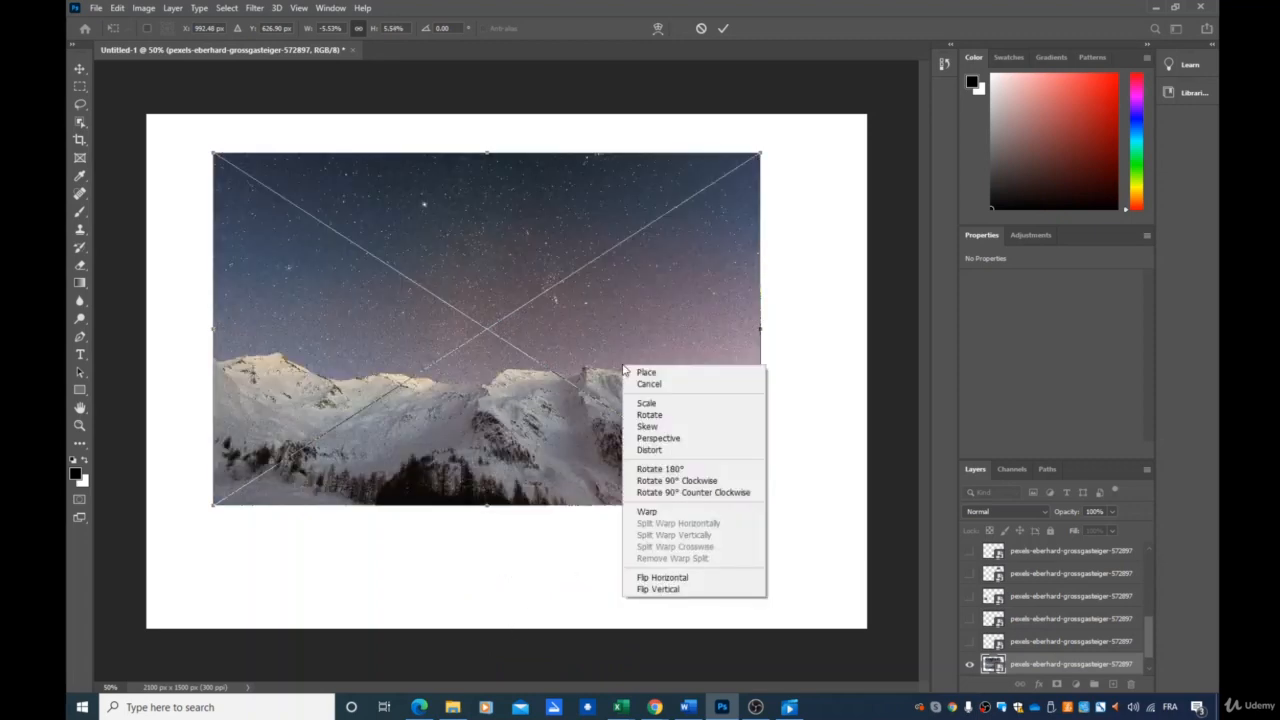
left_click(705, 468)
right_click(660, 391)
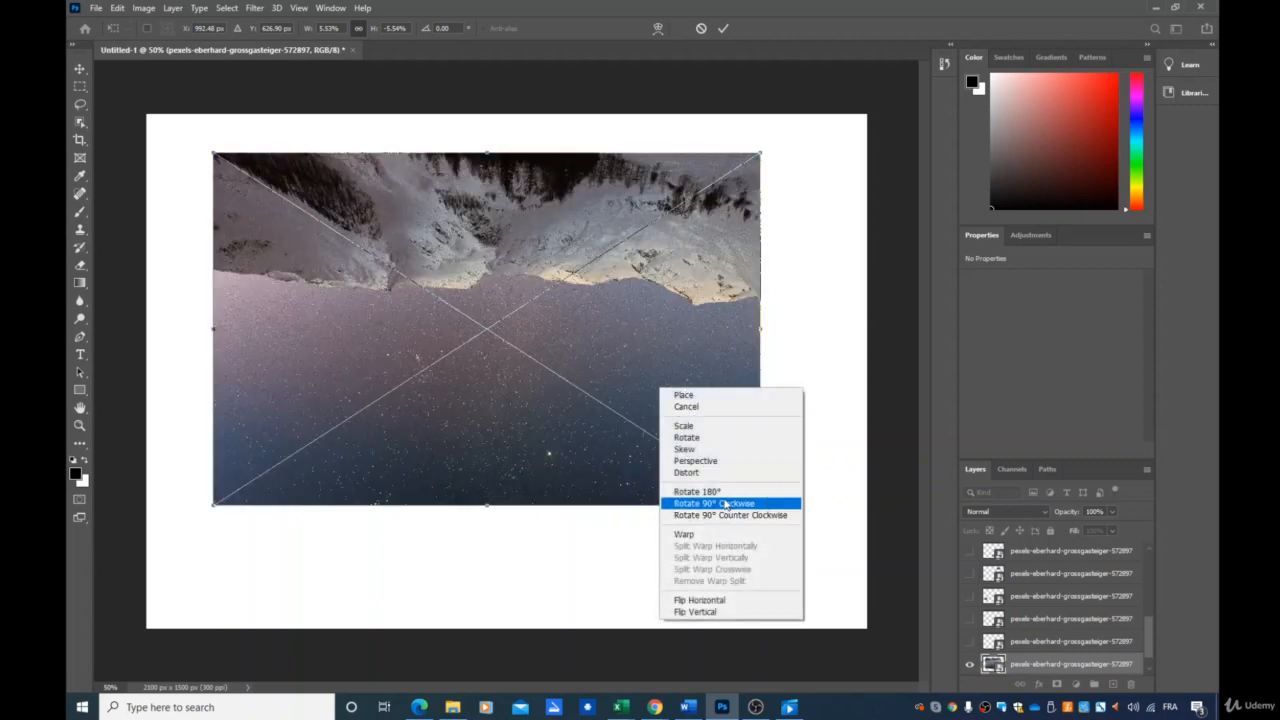
left_click(698, 491)
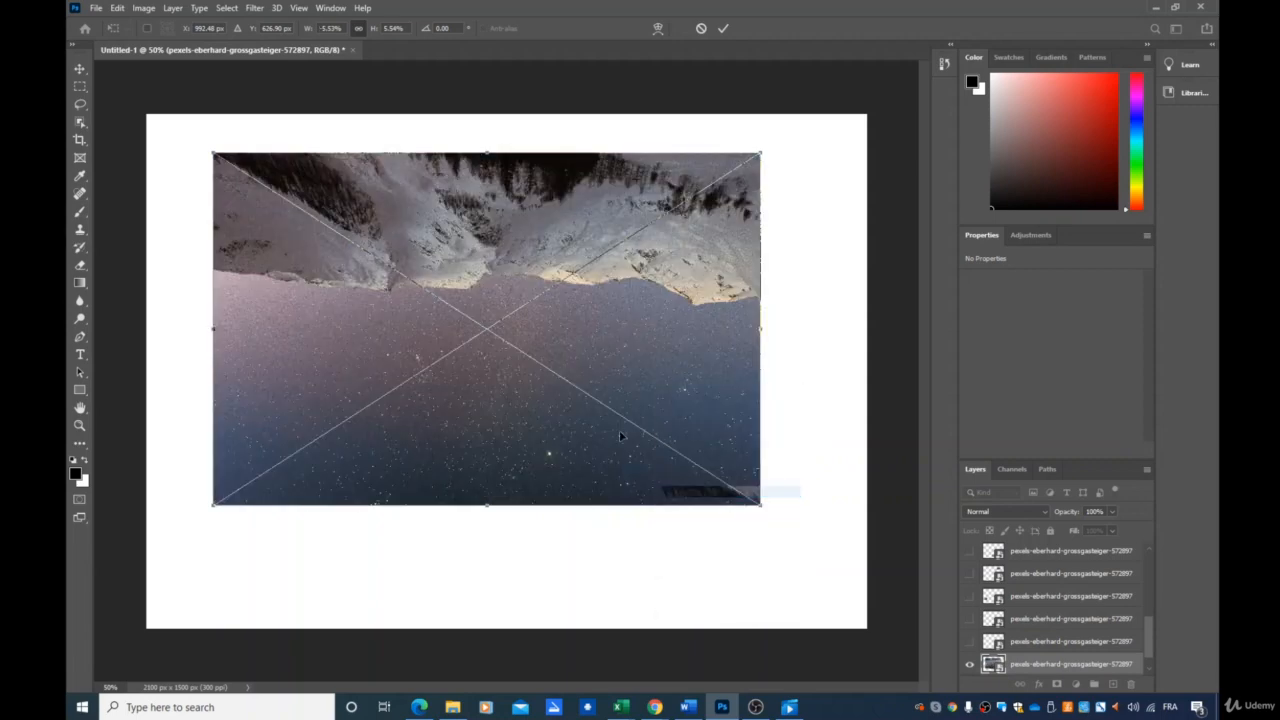
Step: Rotate the photo 90° clockwise and return it with a 90° counter-clockwise rotation
right_click(619, 431)
left_click(694, 549)
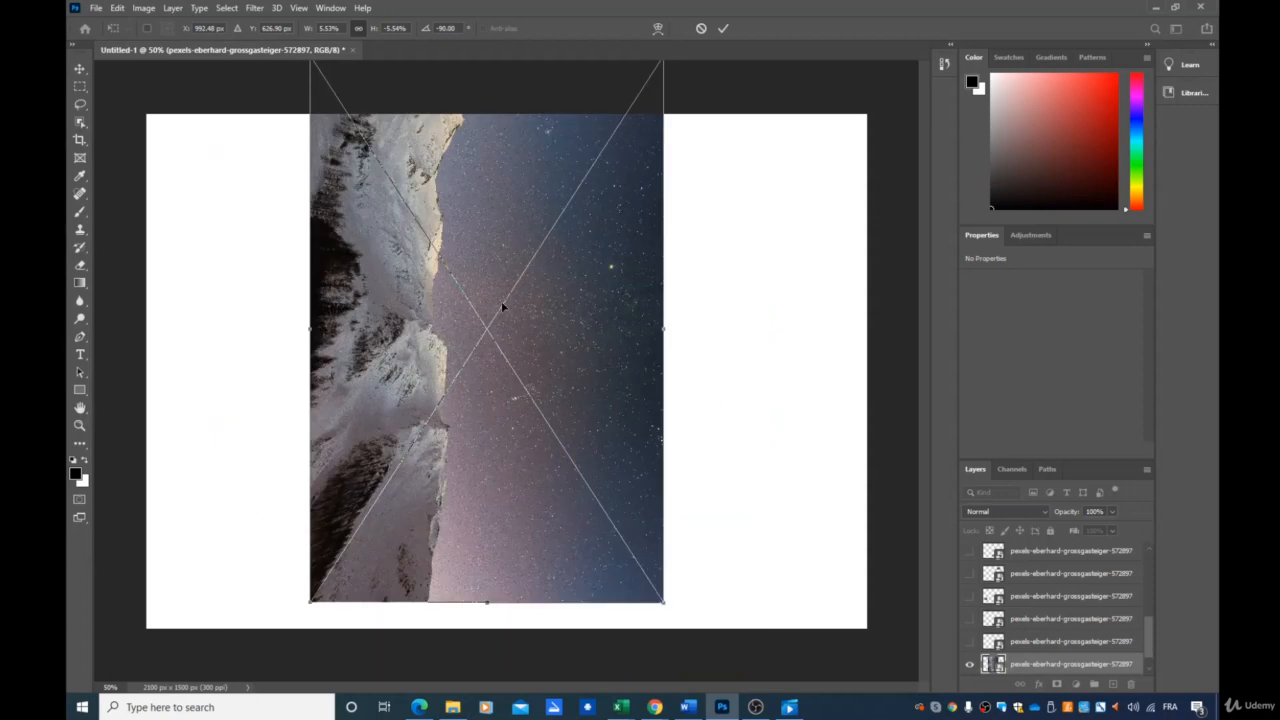
right_click(502, 306)
left_click(590, 435)
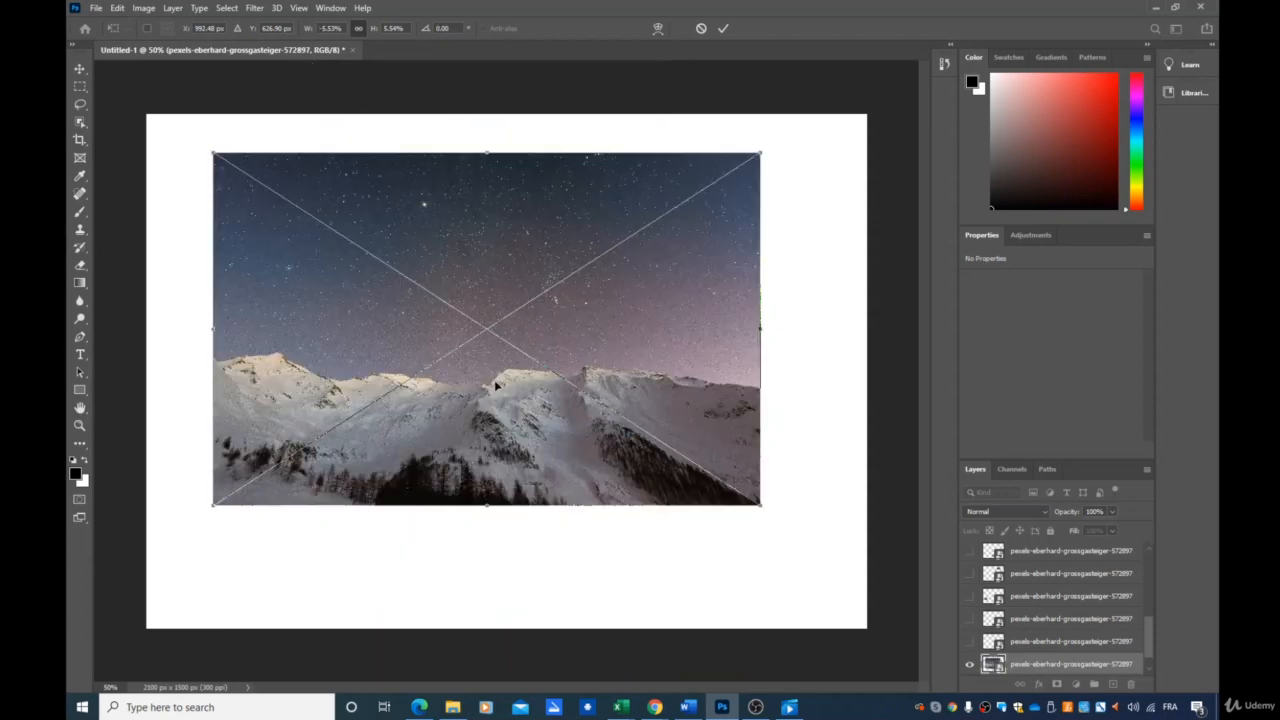
Step: Apply the photo's transform in Scale mode and move the photo toward the canvas centre, to about X 299 px, Y 200 px
right_click(496, 385)
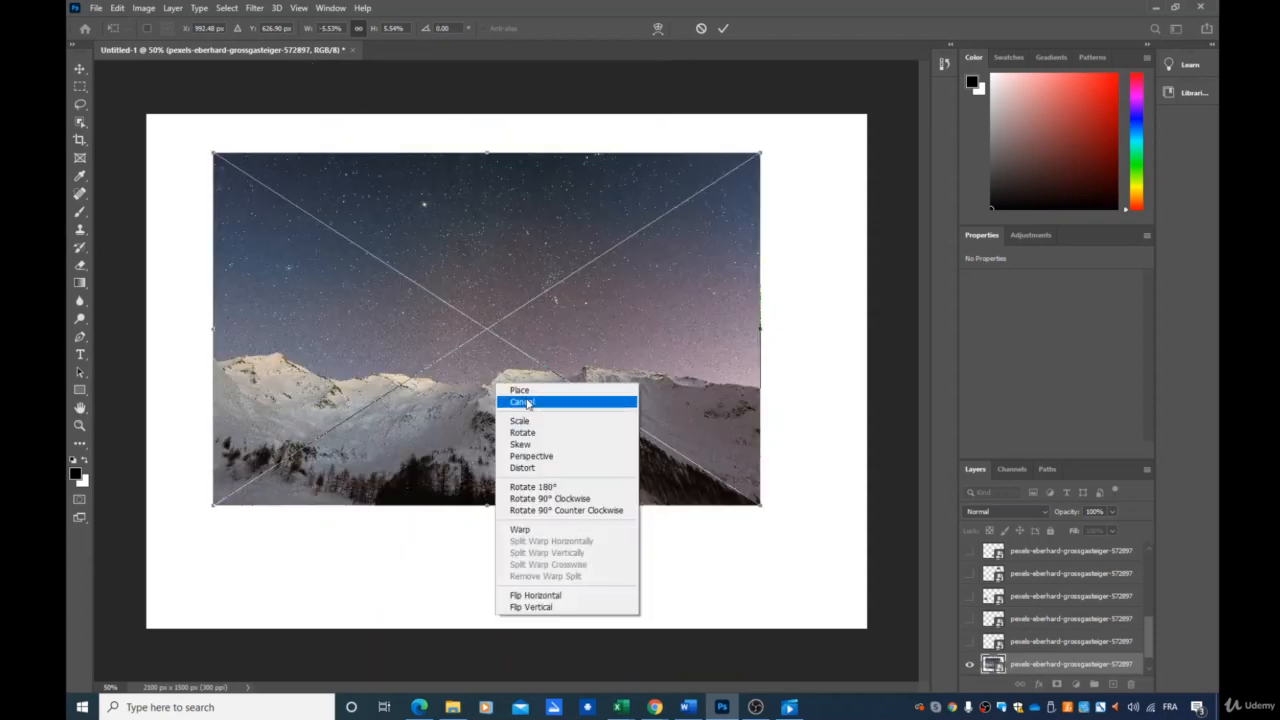
left_click(567, 452)
right_click(566, 452)
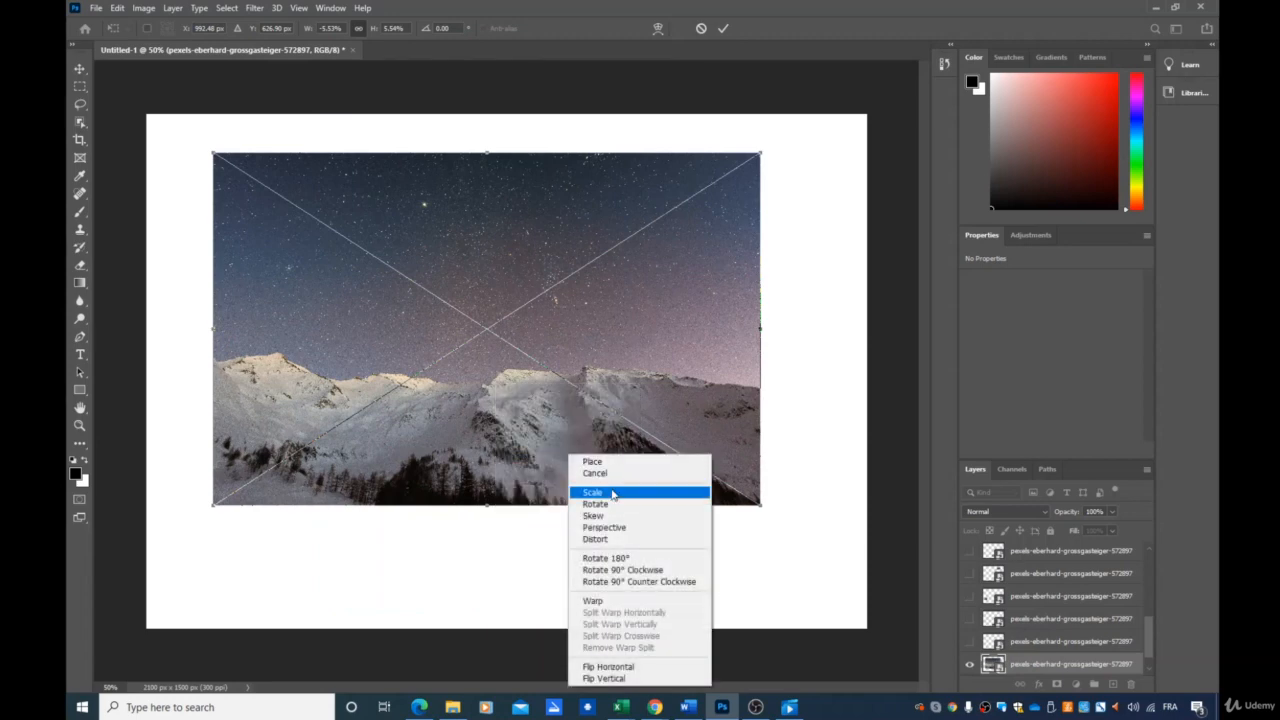
left_click(613, 493)
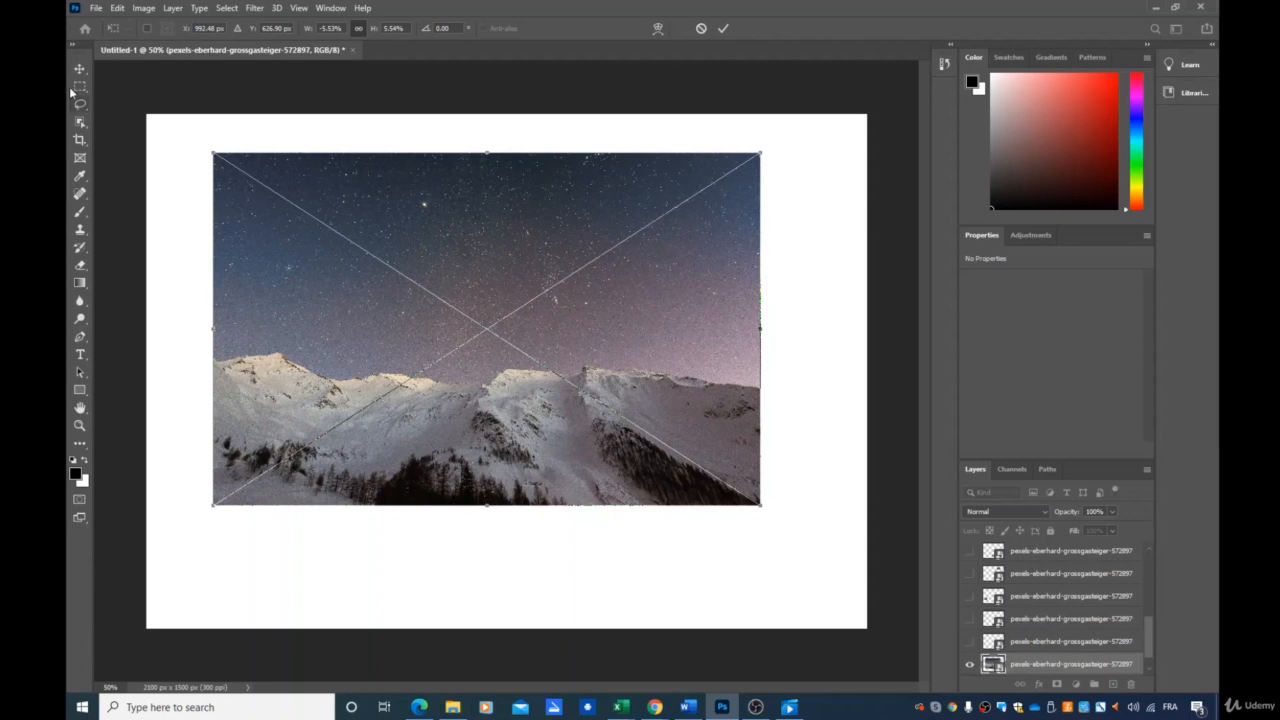
key("Return")
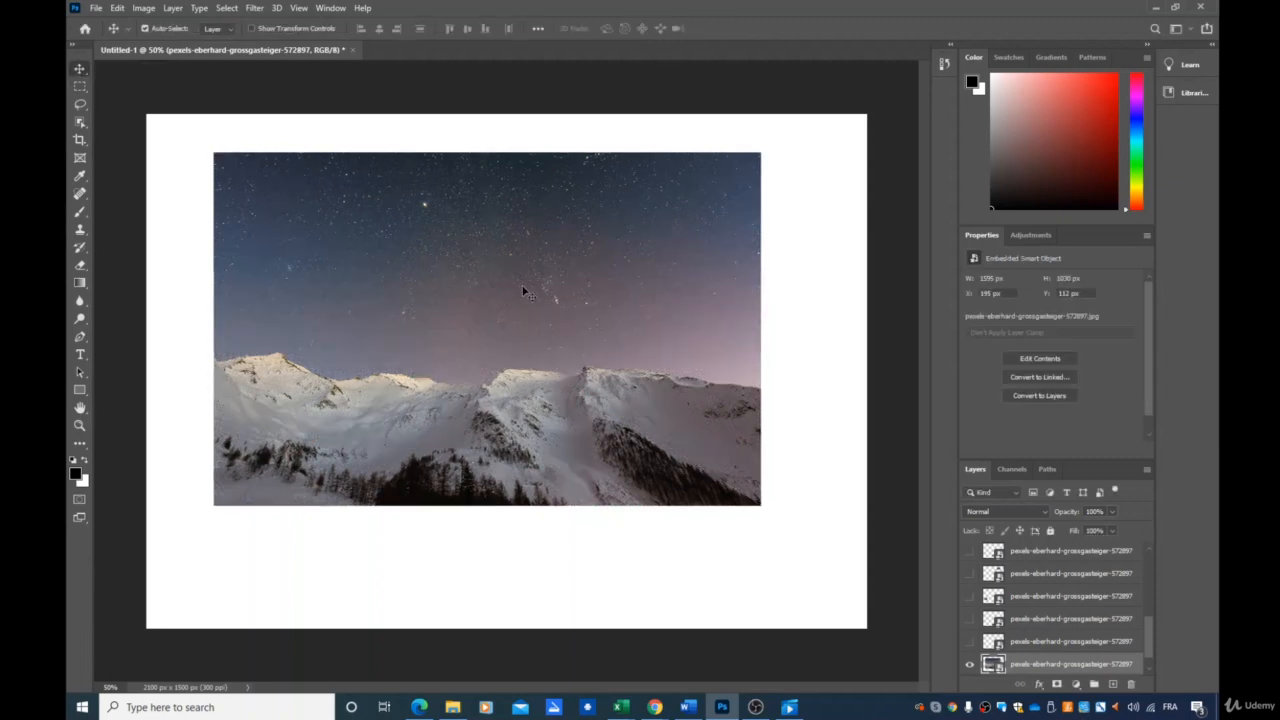
left_click_drag(484, 291, 520, 328)
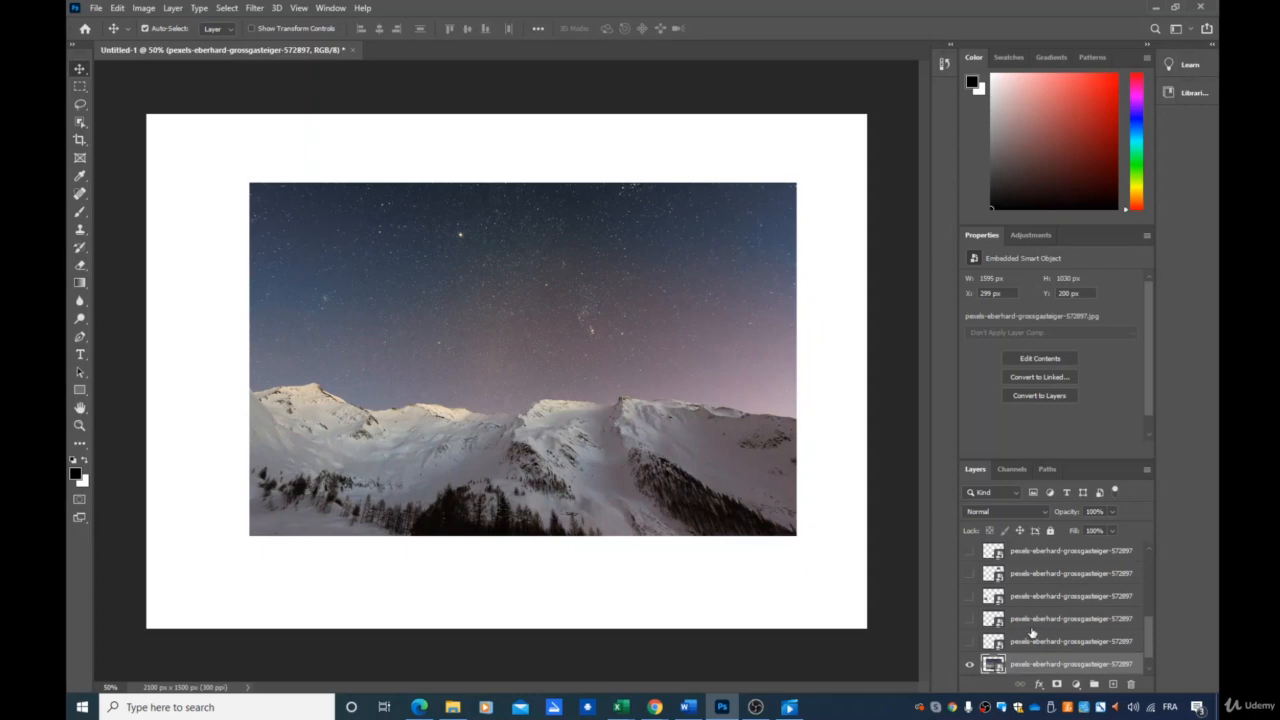
Step: Hide the enlarged photo and show the three small copies at the lower left, bottom middle and lower right of the canvas
left_click(968, 666)
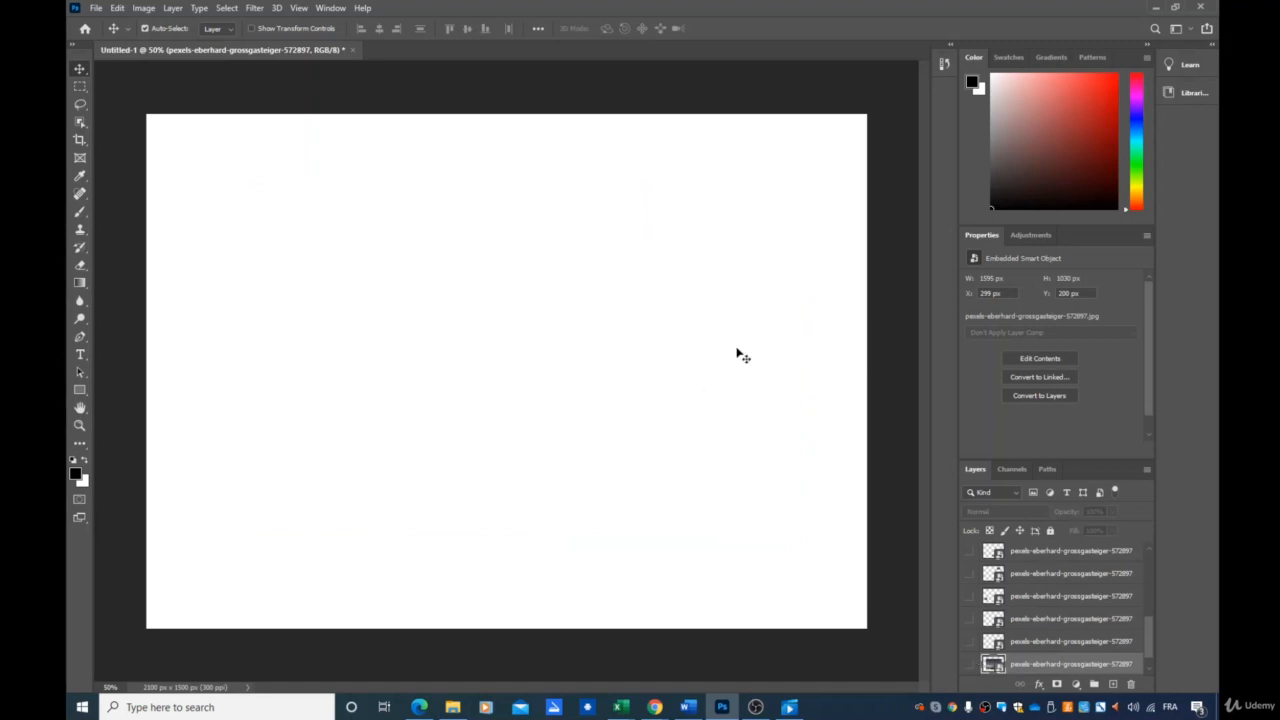
left_click(969, 642)
left_click(969, 619)
left_click(969, 596)
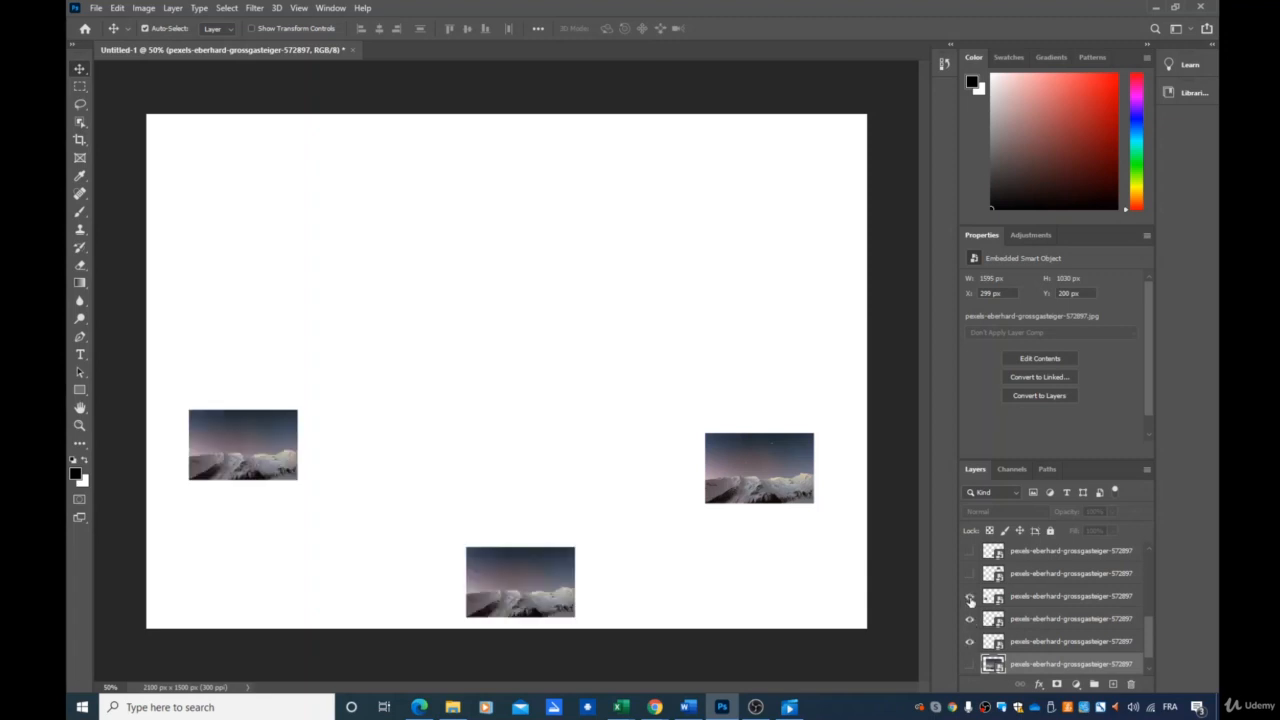
Step: Line up the bottom-middle and lower-right photo copies edge to edge with the lower-left copy, forming a row of three
left_click_drag(552, 594, 377, 470)
left_click_drag(776, 463, 478, 440)
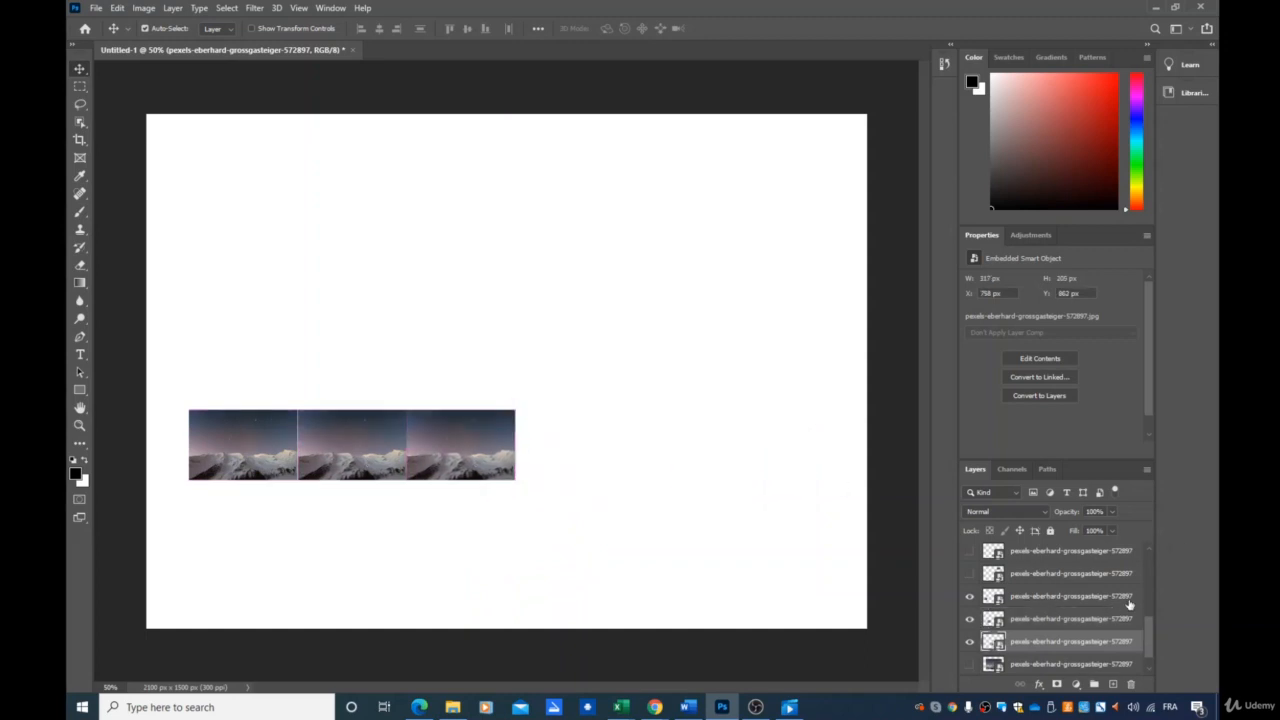
Step: Link the row's three photo layers and move the linked row up, and back down to the lower part of the canvas
left_click(1034, 620, "ctrl")
left_click(1040, 643, "ctrl")
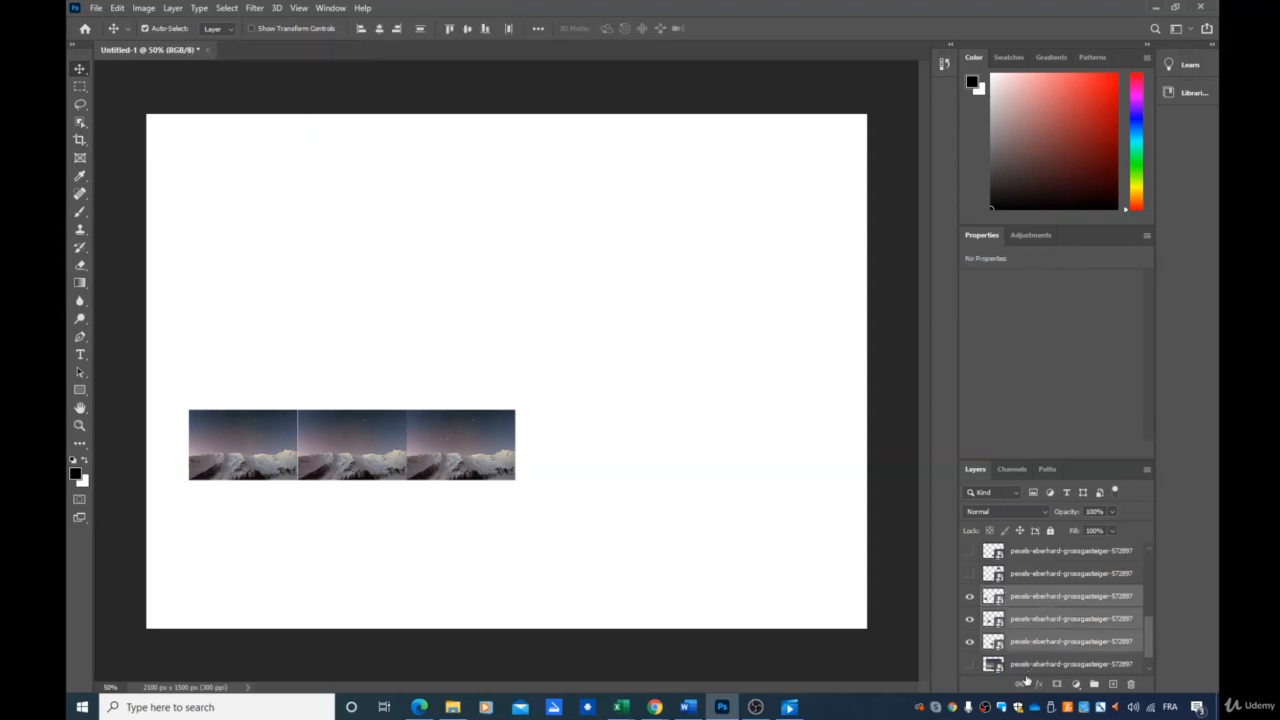
left_click(1020, 686)
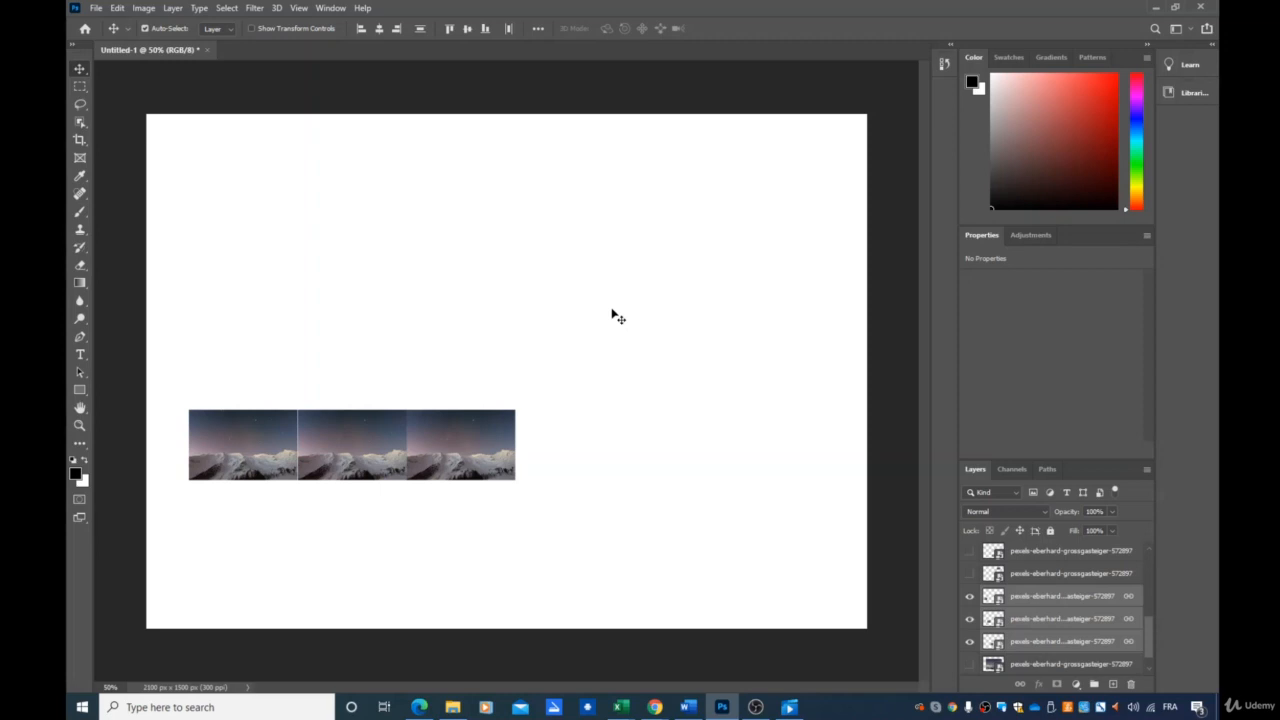
left_click_drag(297, 434, 418, 288)
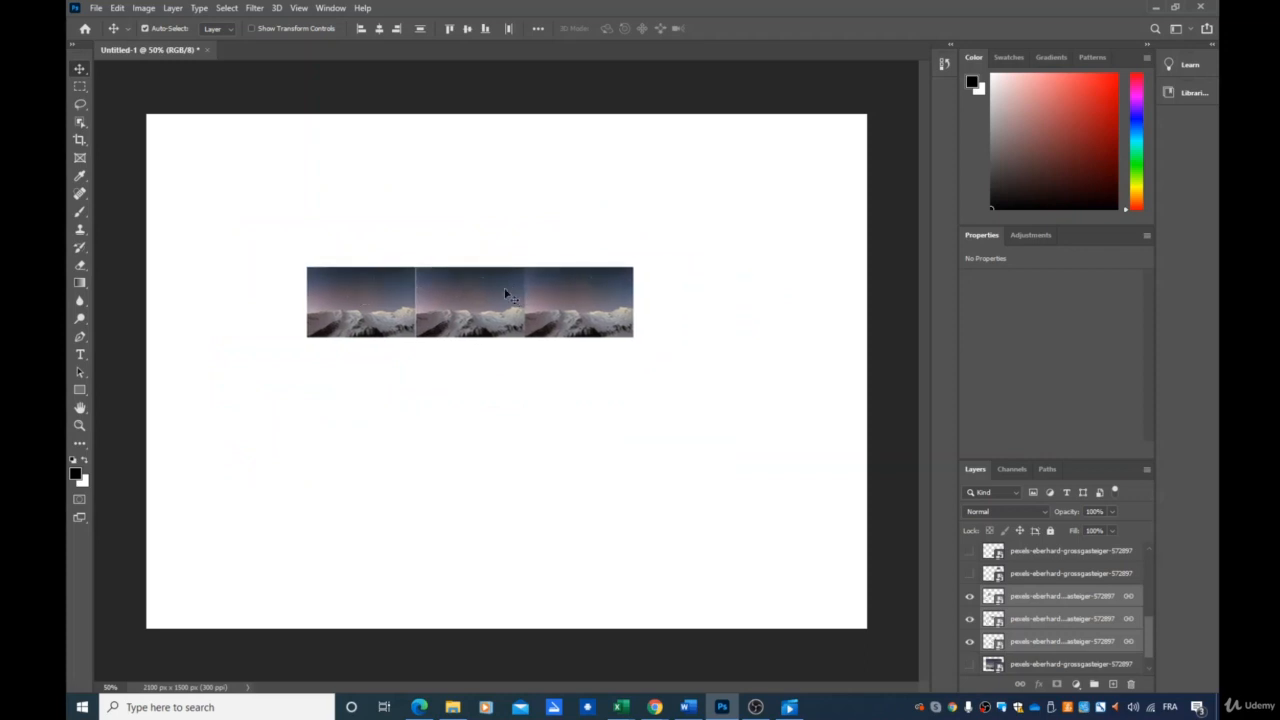
left_click_drag(507, 290, 433, 533)
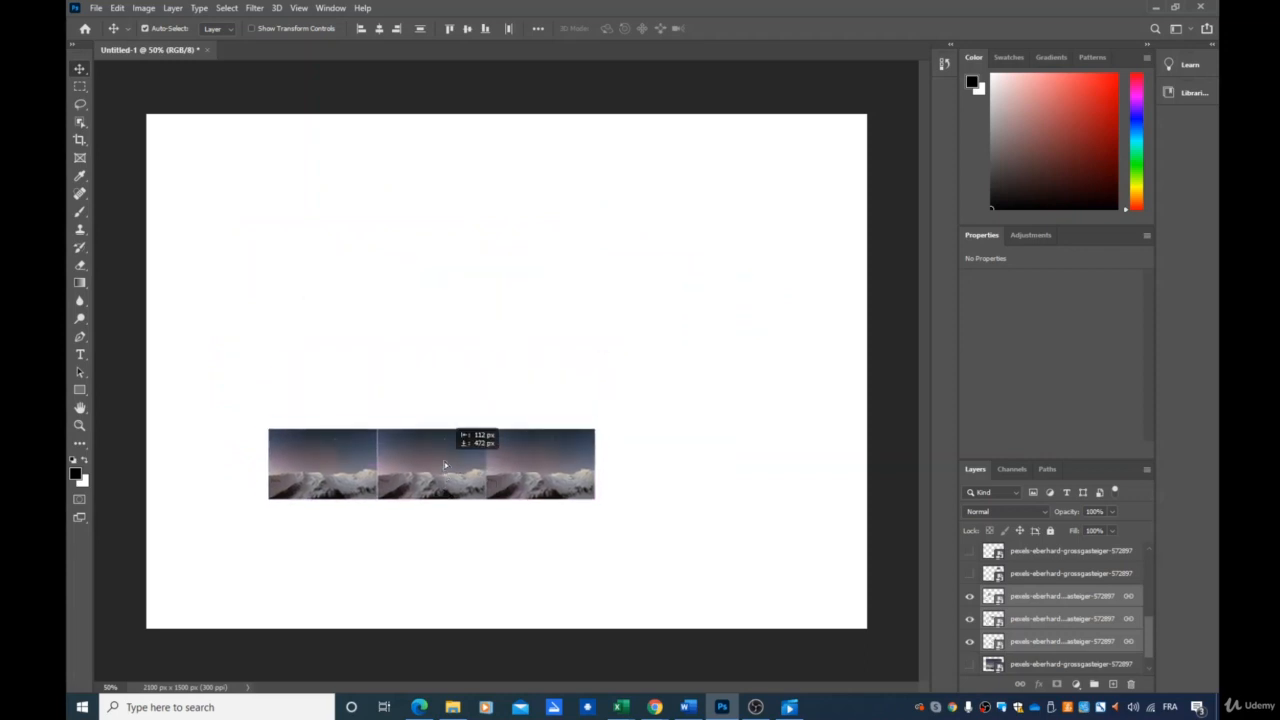
Step: Link the hidden upper-right photo copy, once shown, to the three row layers and move all four photos together slightly downward
left_click(969, 574)
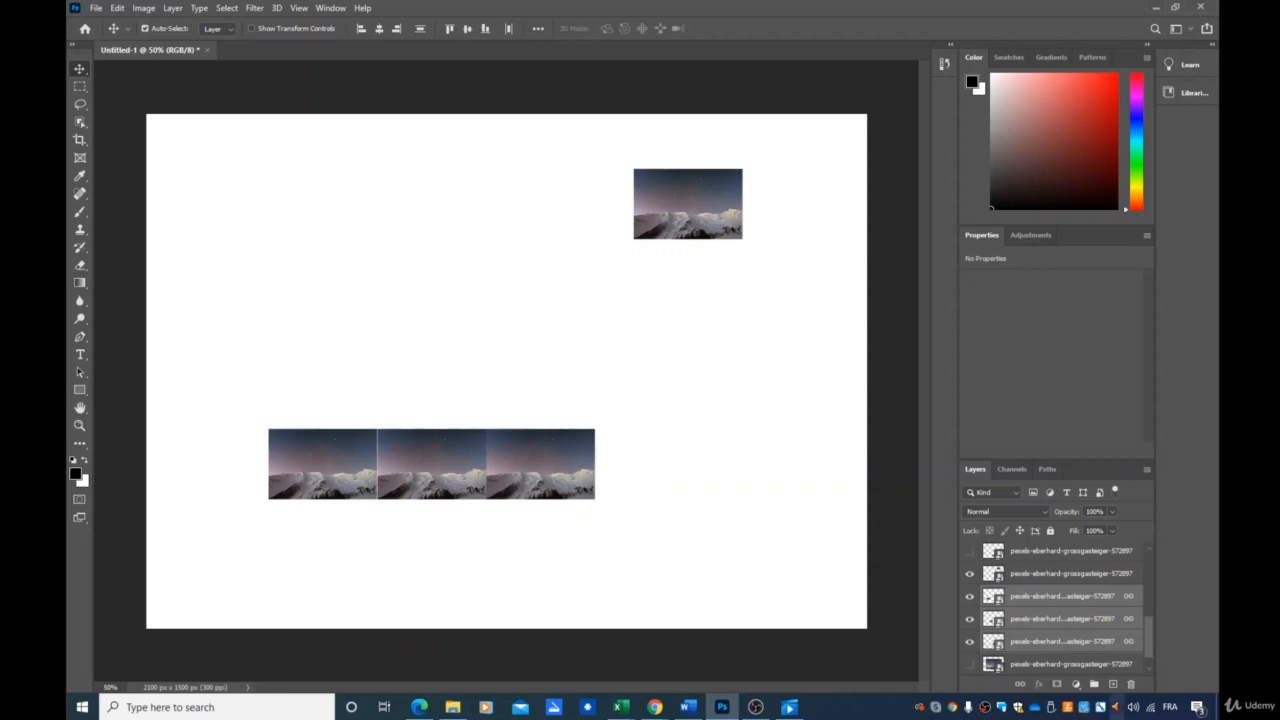
left_click(1035, 578)
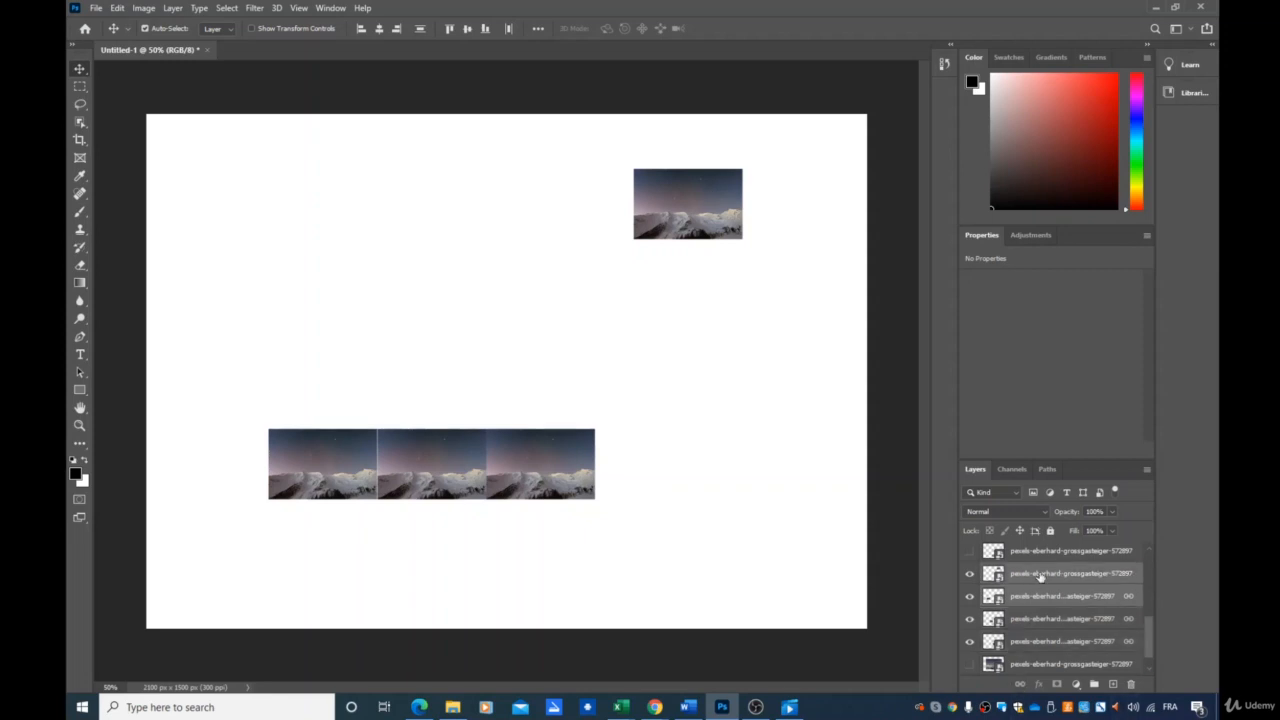
left_click(1037, 617)
left_click(1038, 646)
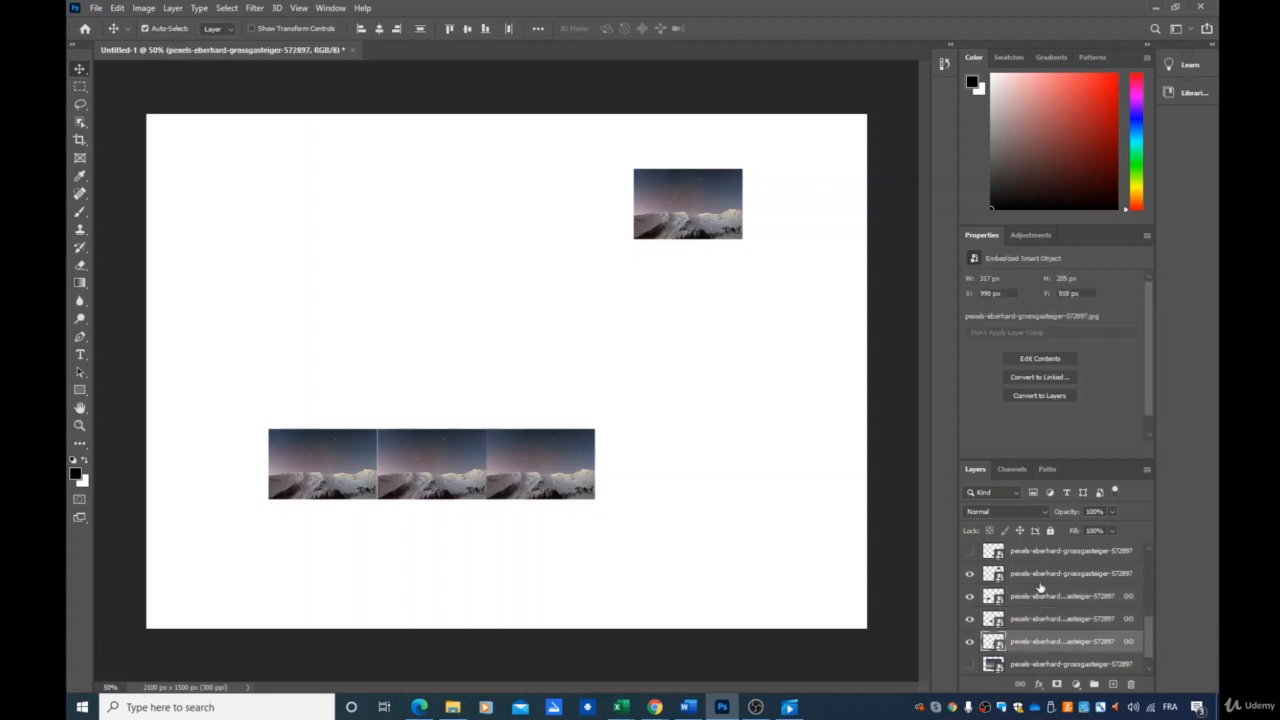
left_click(1037, 622, "ctrl")
left_click(1037, 578, "ctrl")
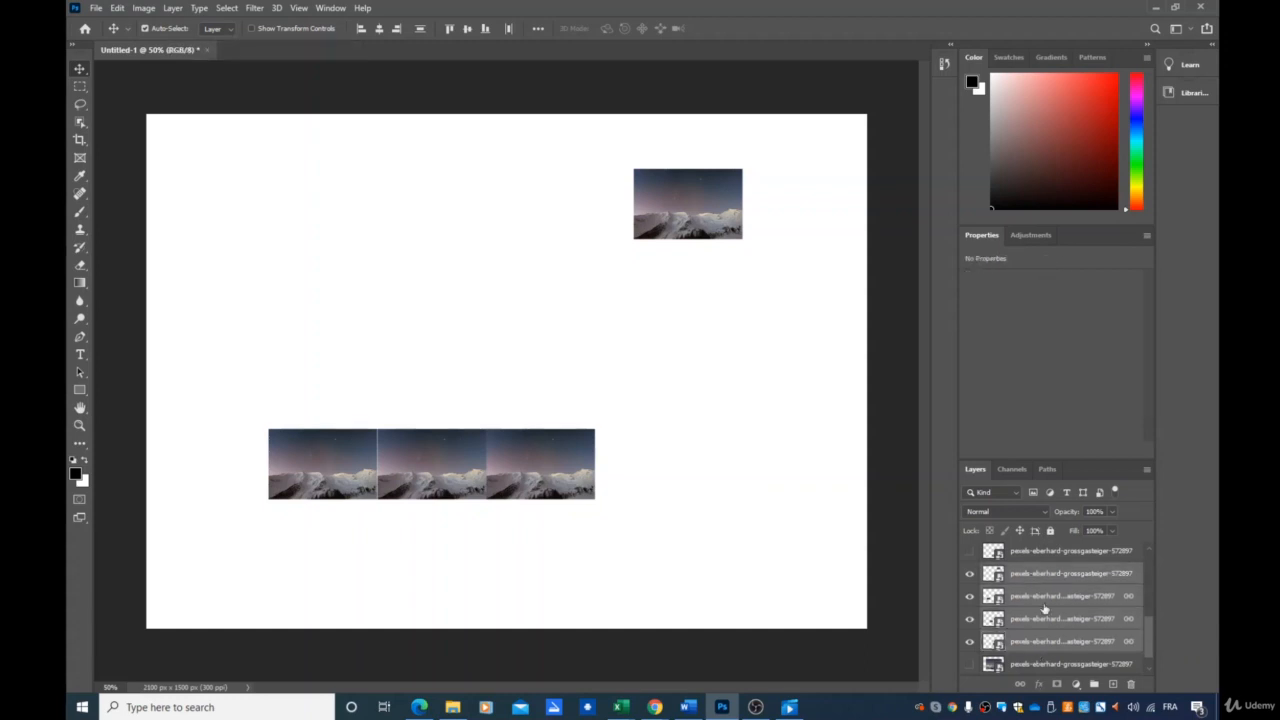
mouse_move(538, 444)
left_mouse_down()
mouse_move(457, 434)
mouse_move(634, 486)
mouse_move(491, 449)
mouse_move(637, 437)
mouse_move(560, 440)
mouse_move(586, 491)
mouse_move(566, 449)
mouse_move(530, 455)
left_mouse_up()
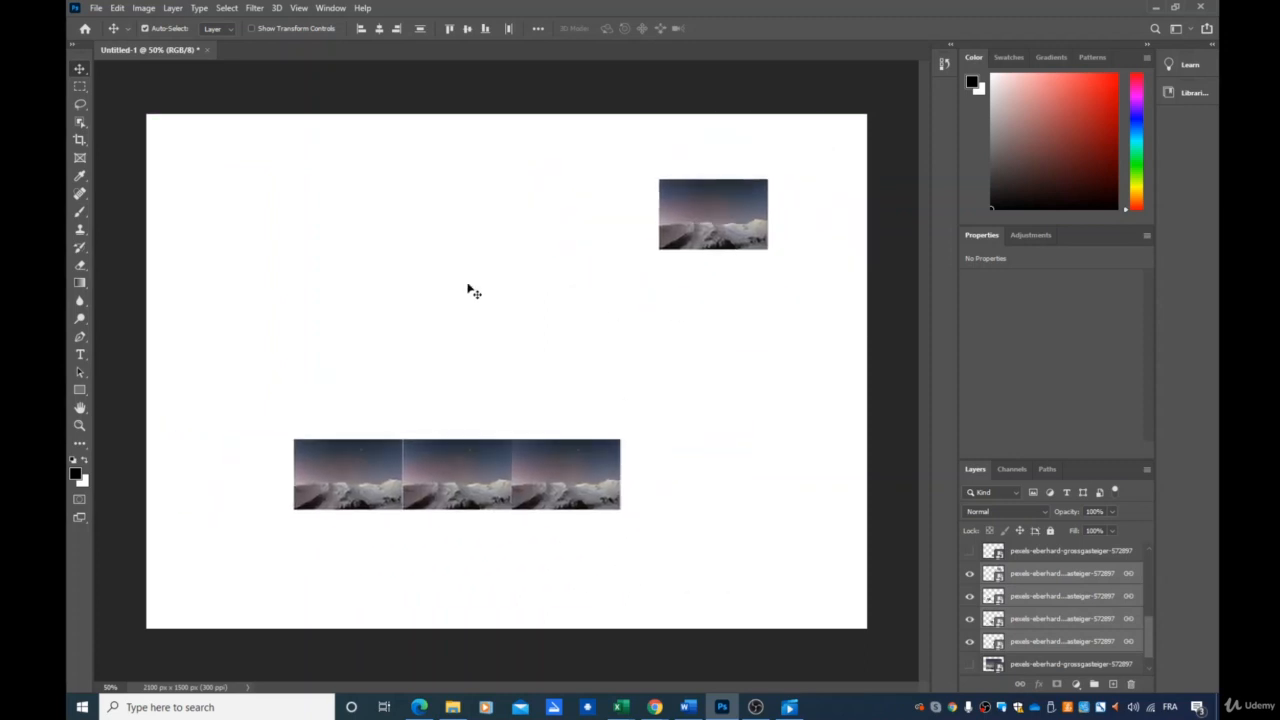
left_click_drag(702, 242, 684, 265)
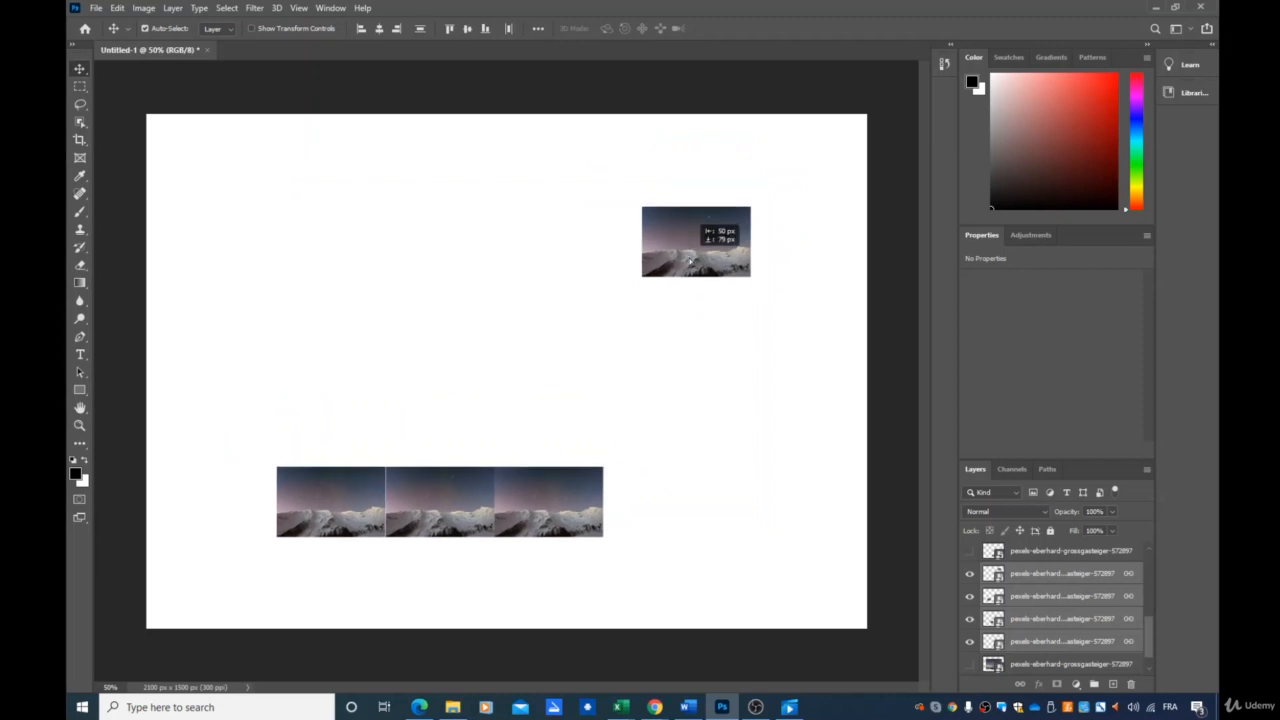
Step: Unlink the upper-right photo copy and move it alone to the right end of the row
left_click(1133, 578)
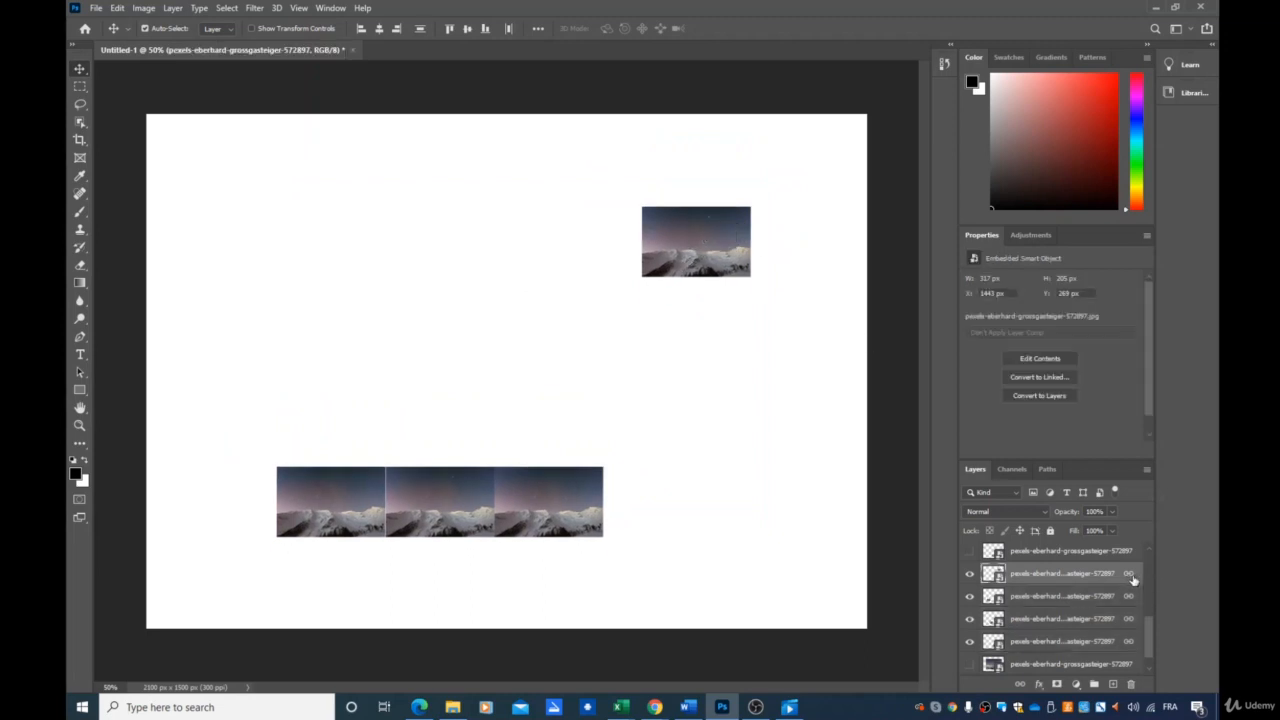
left_click(1019, 684)
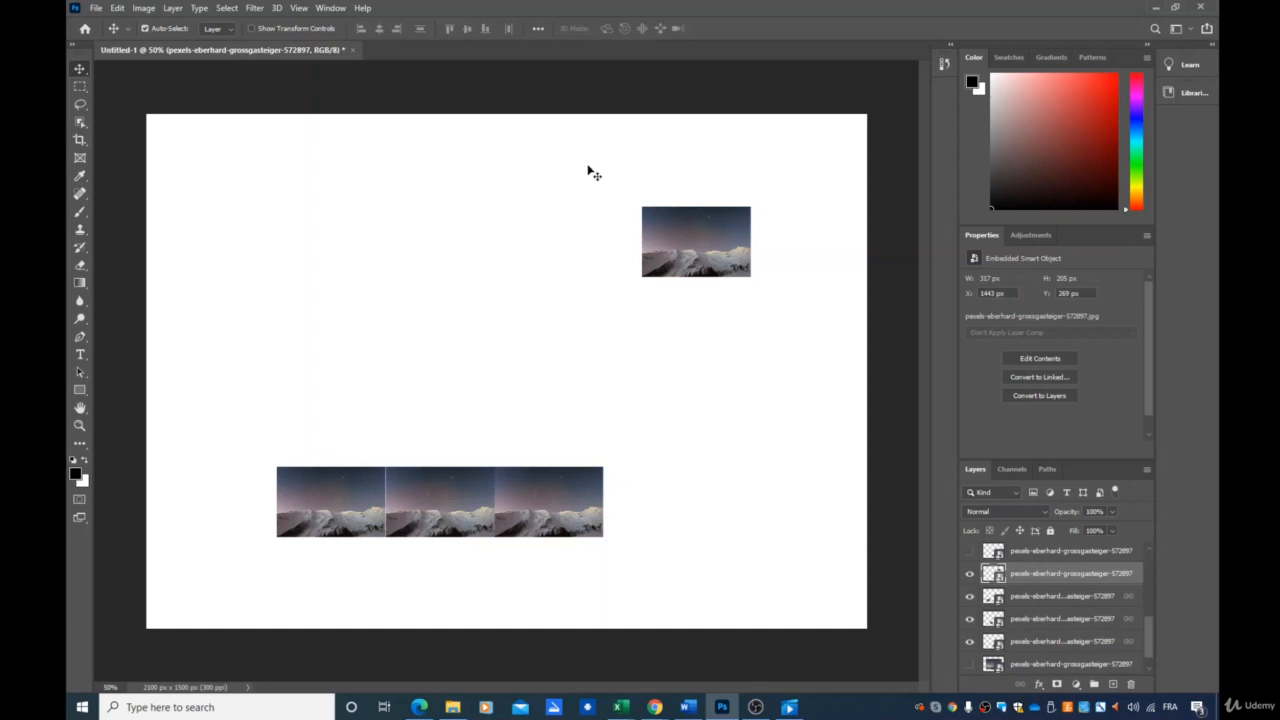
left_click_drag(654, 257, 631, 488)
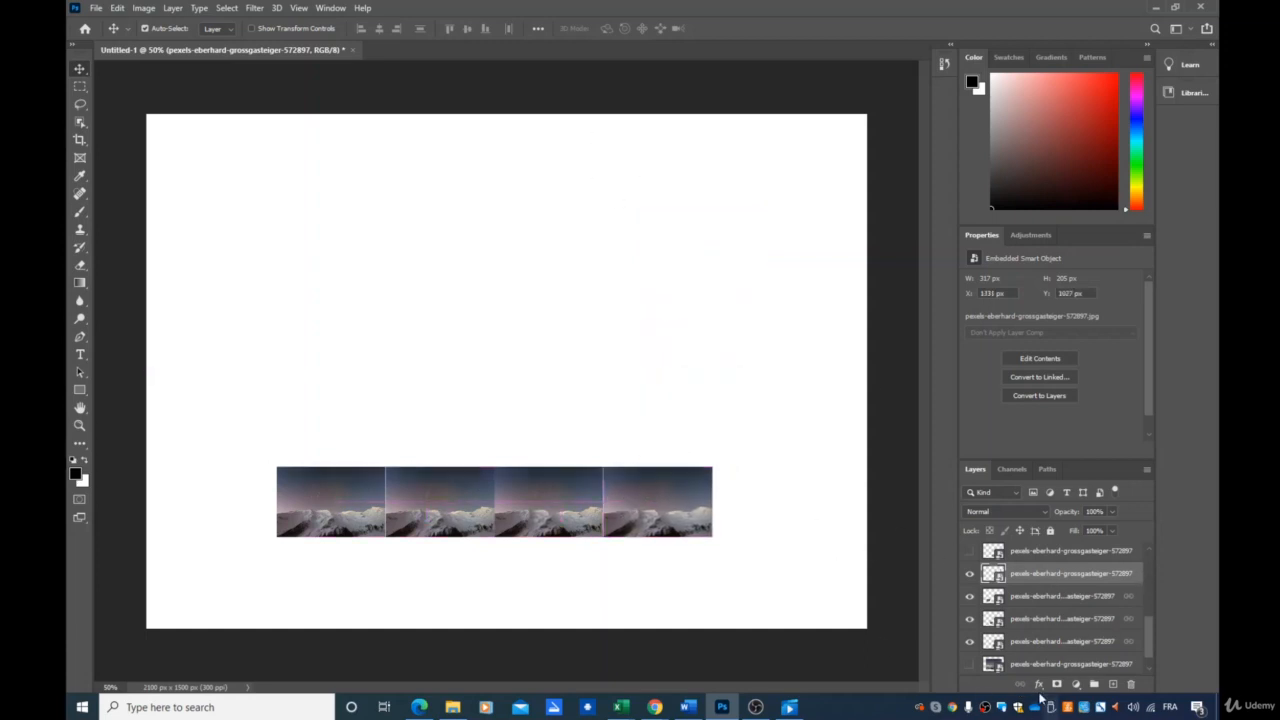
Step: Link all four photo layers of the row and move the row up to the middle of the canvas
left_click(1063, 597, "ctrl")
left_click(1063, 617, "ctrl")
left_click(1060, 645, "ctrl")
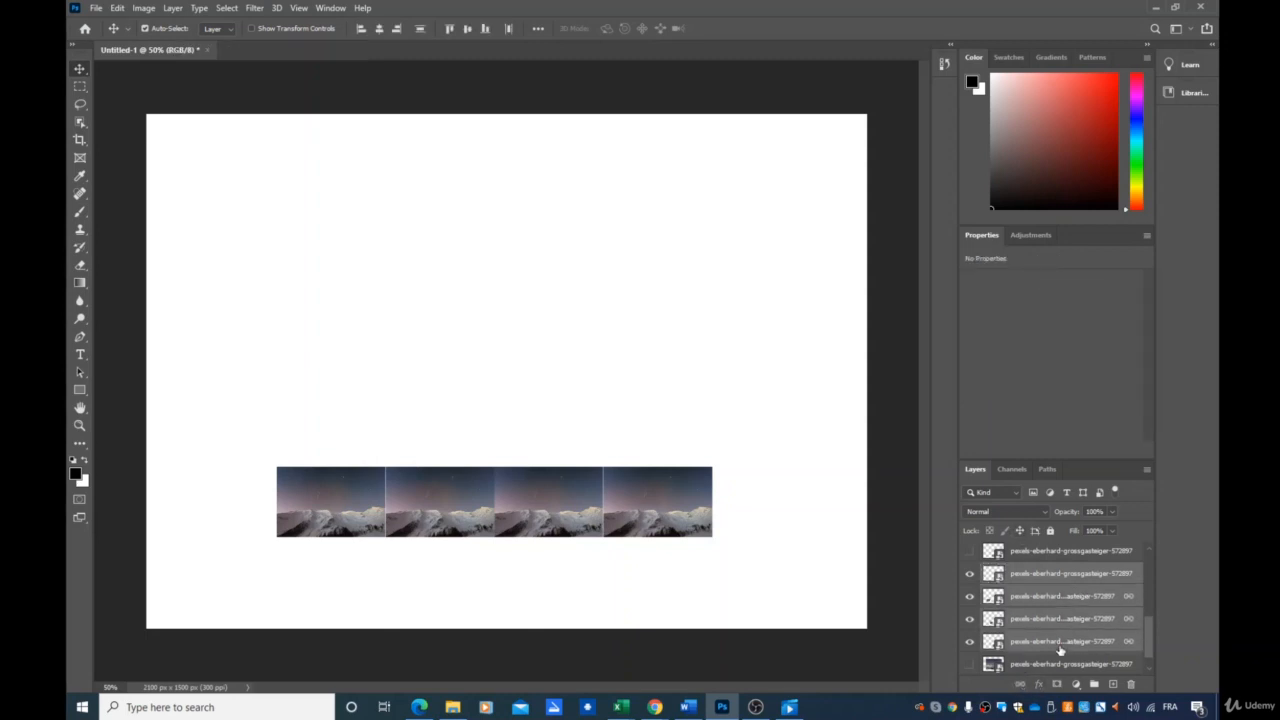
left_click(1017, 688)
left_click_drag(440, 534, 384, 316)
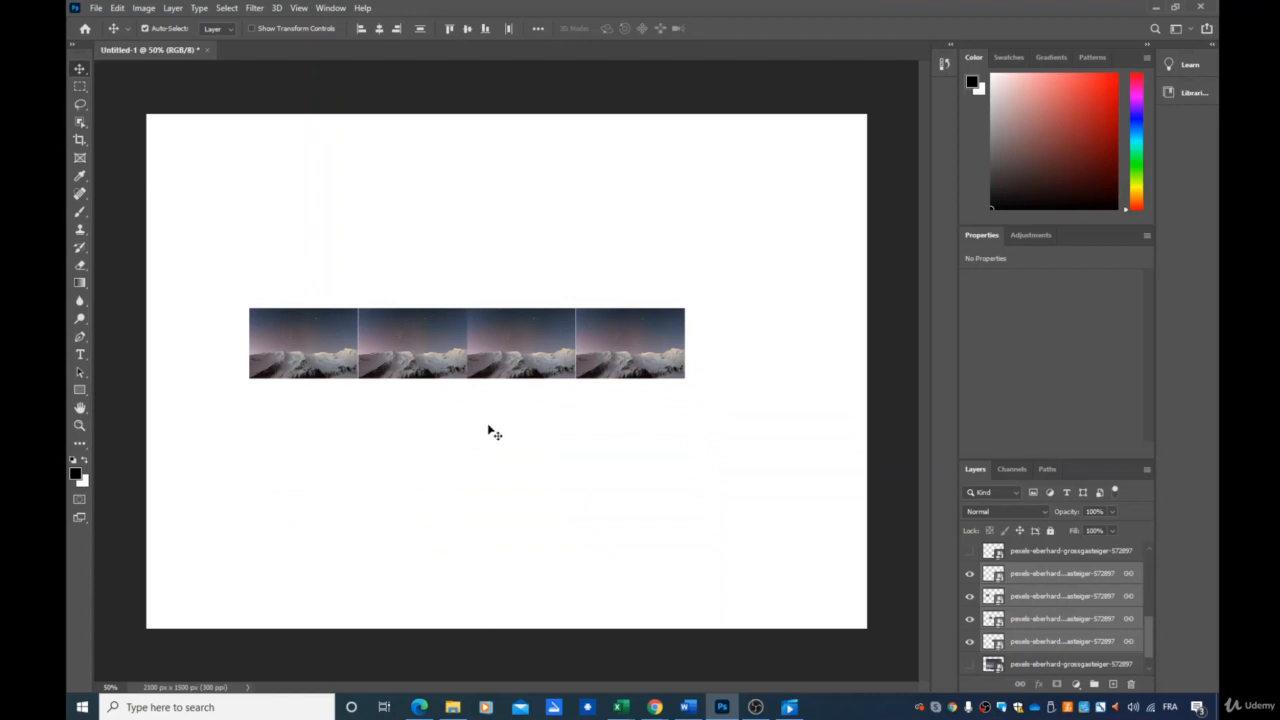
Step: Flip the linked row of four photos horizontally with Free Transform
key("ctrl+t")
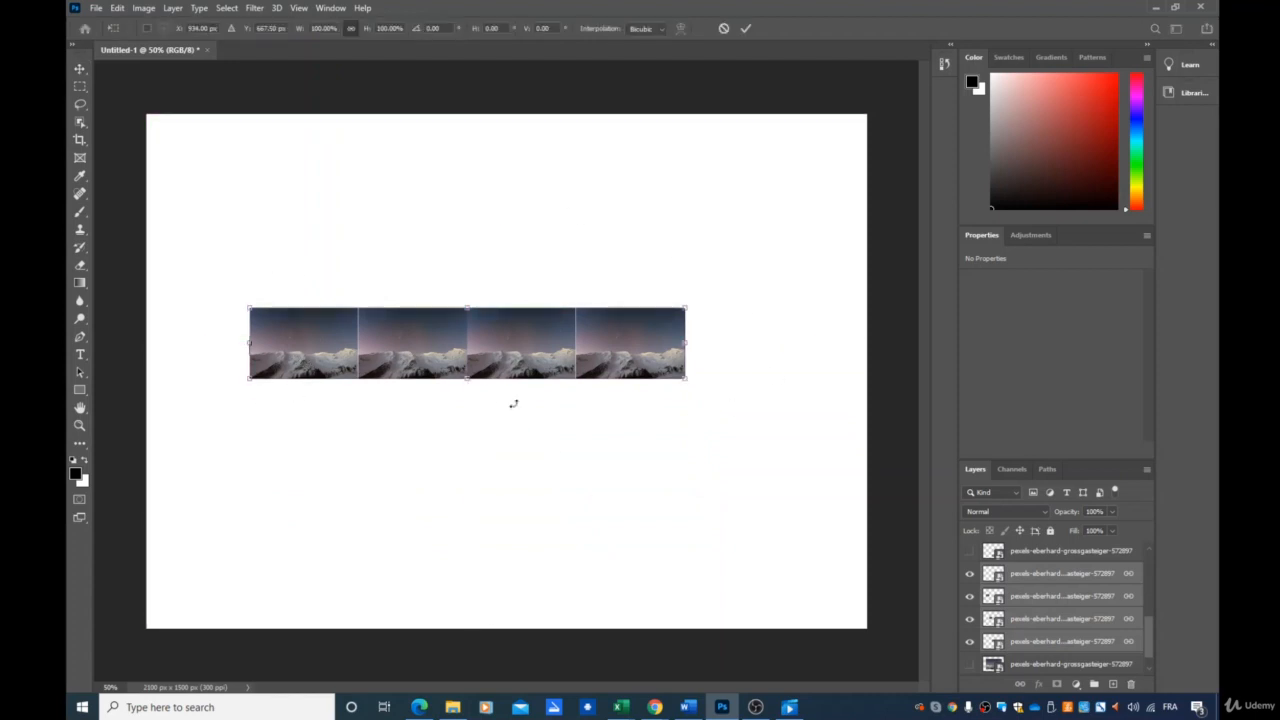
right_click(472, 341)
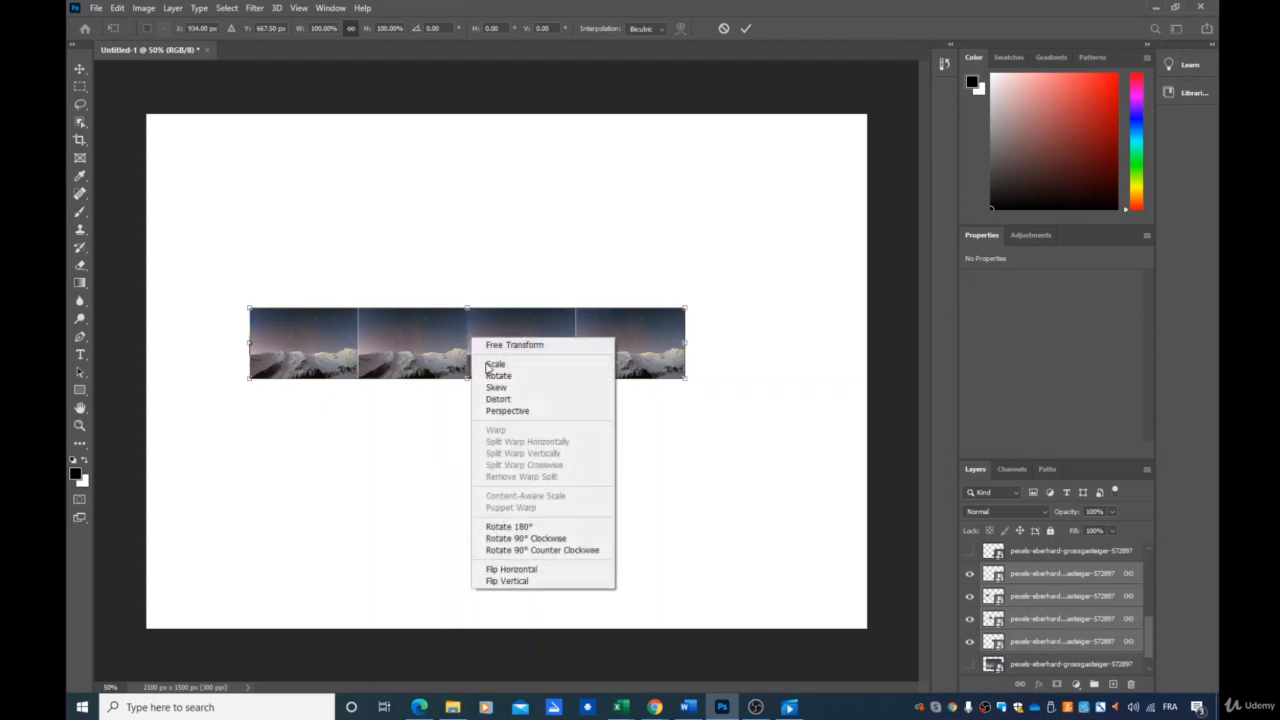
left_click(550, 572)
Step: Flip the row vertically, and flip it back horizontally and vertically to its original orientation
right_click(500, 363)
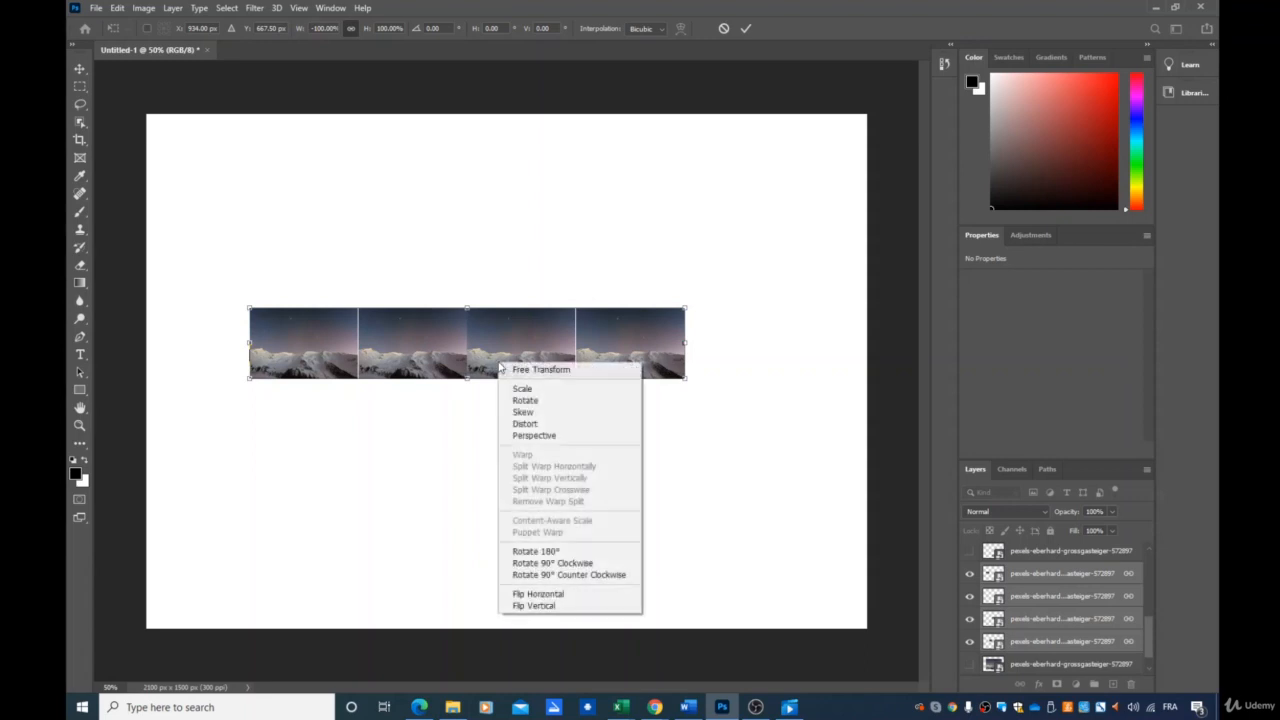
left_click(574, 606)
right_click(481, 360)
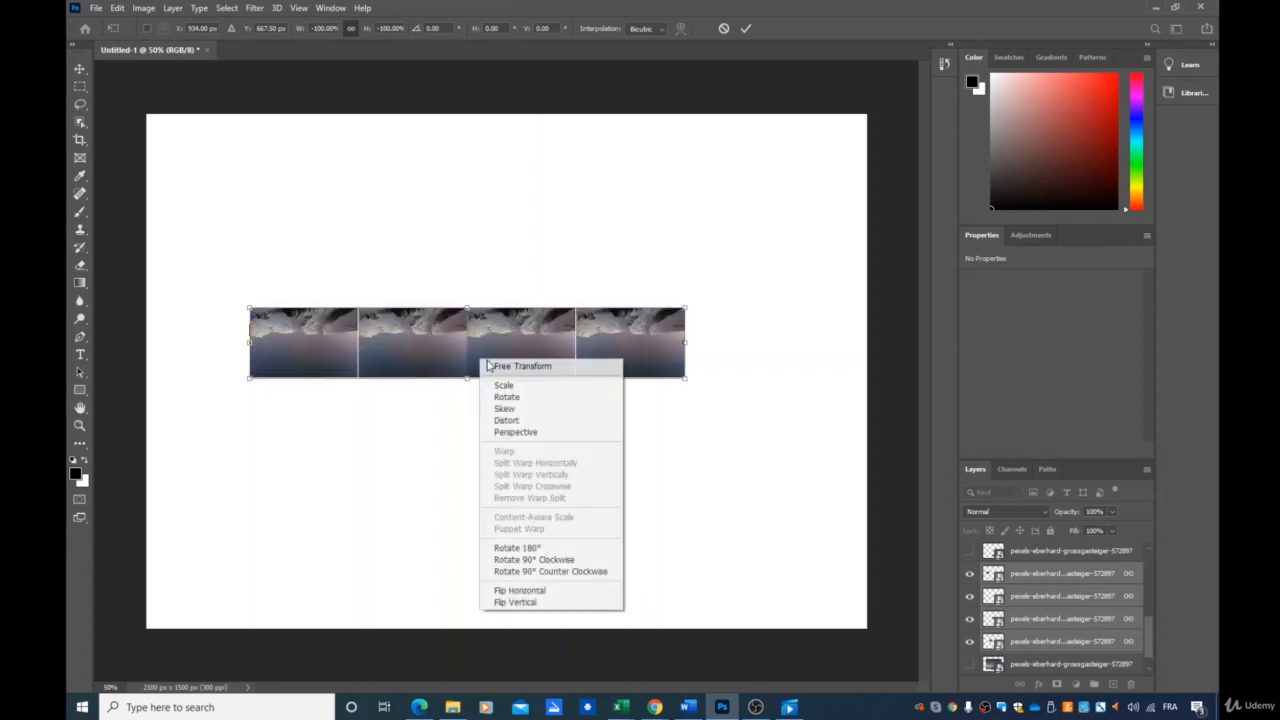
left_click(552, 592)
right_click(503, 363)
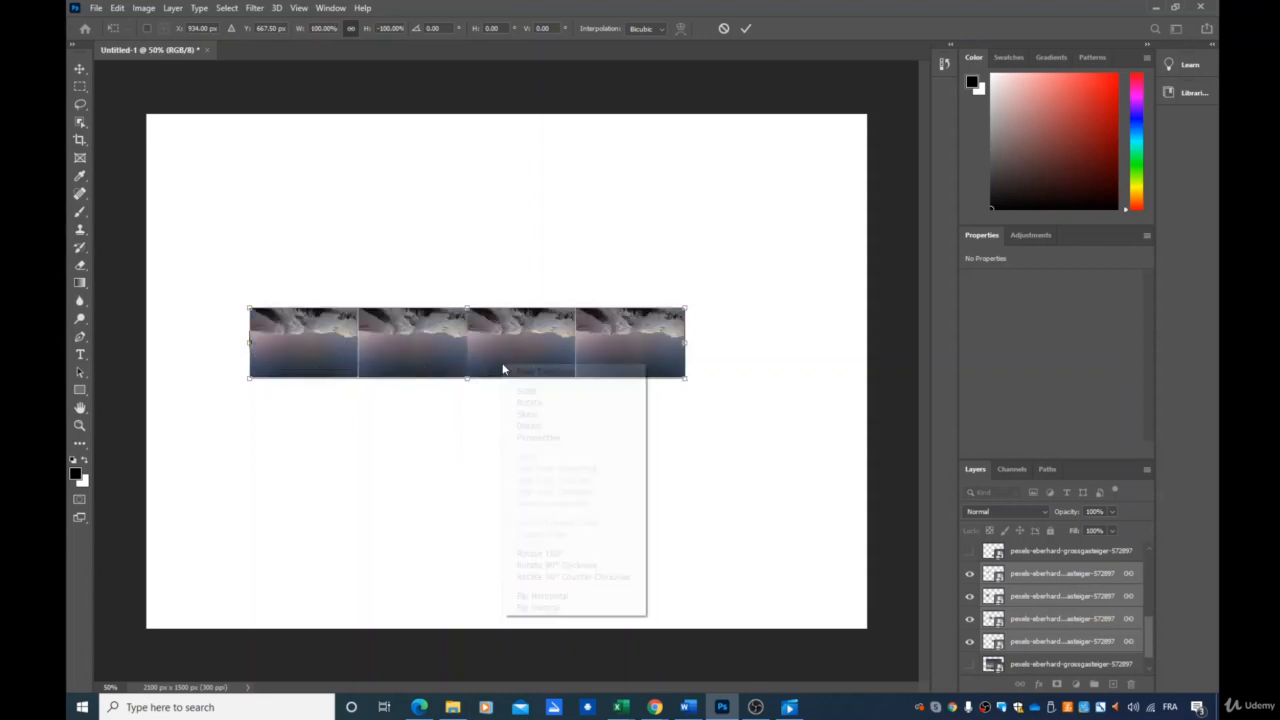
left_click(540, 612)
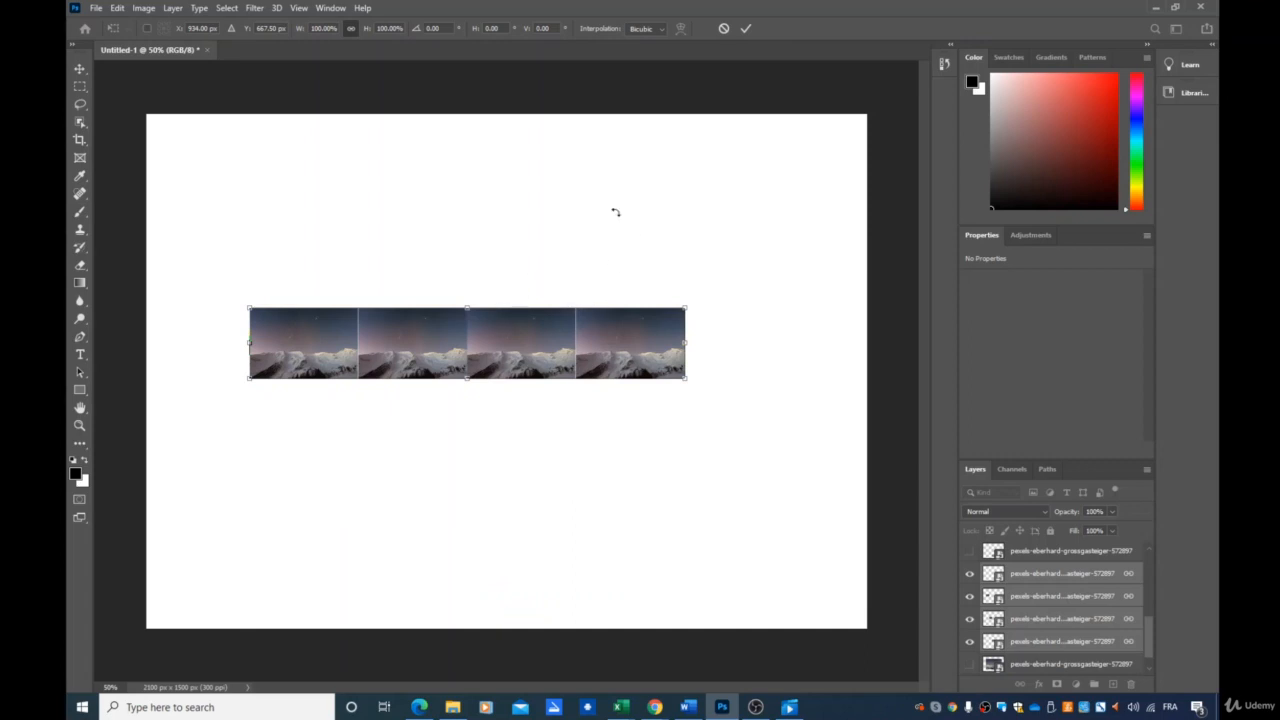
Step: Try scaling the row to about 96% and distorting its lower-right corner far downward, and undo both changes
left_click_drag(684, 380, 677, 416)
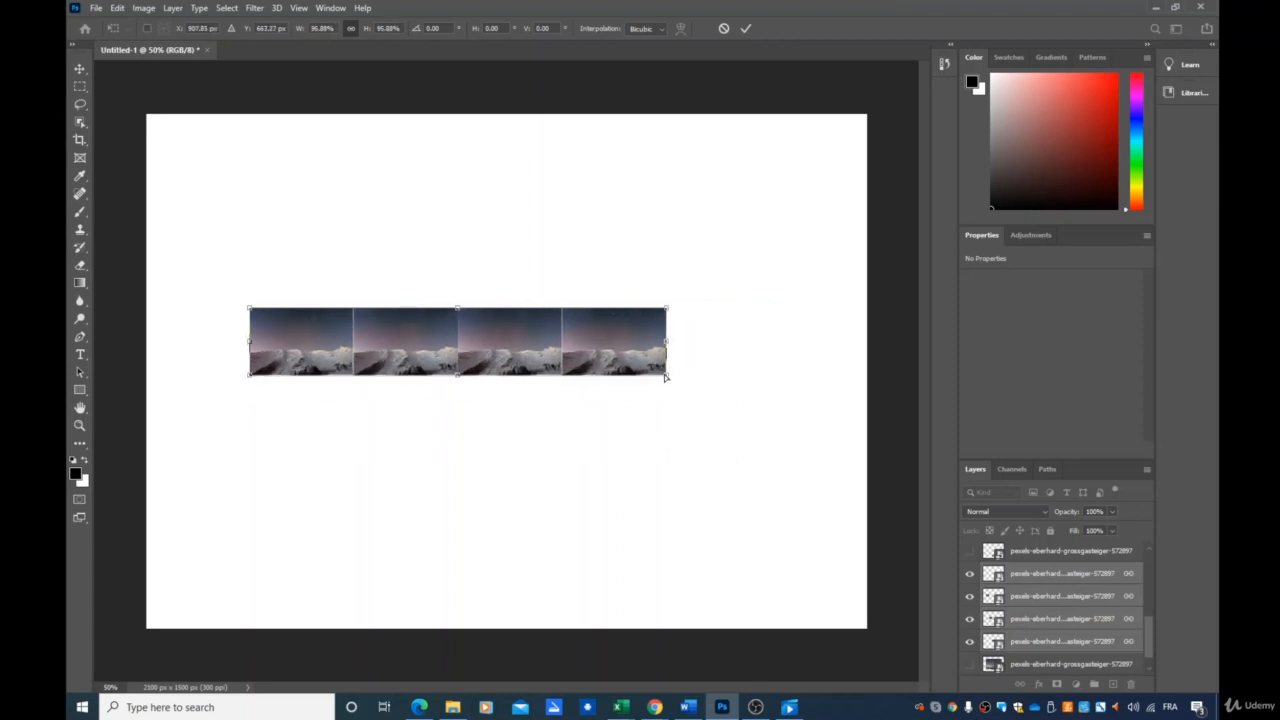
left_click_drag(665, 377, 658, 567)
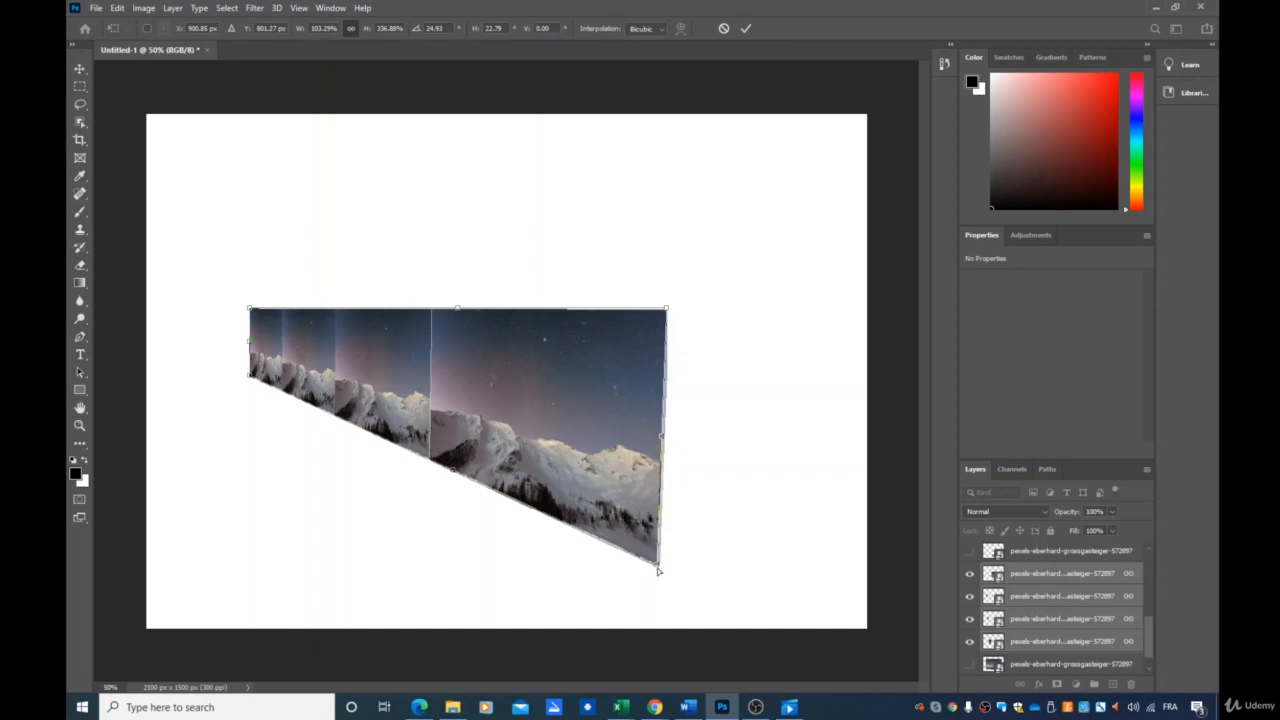
key("ctrl+z")
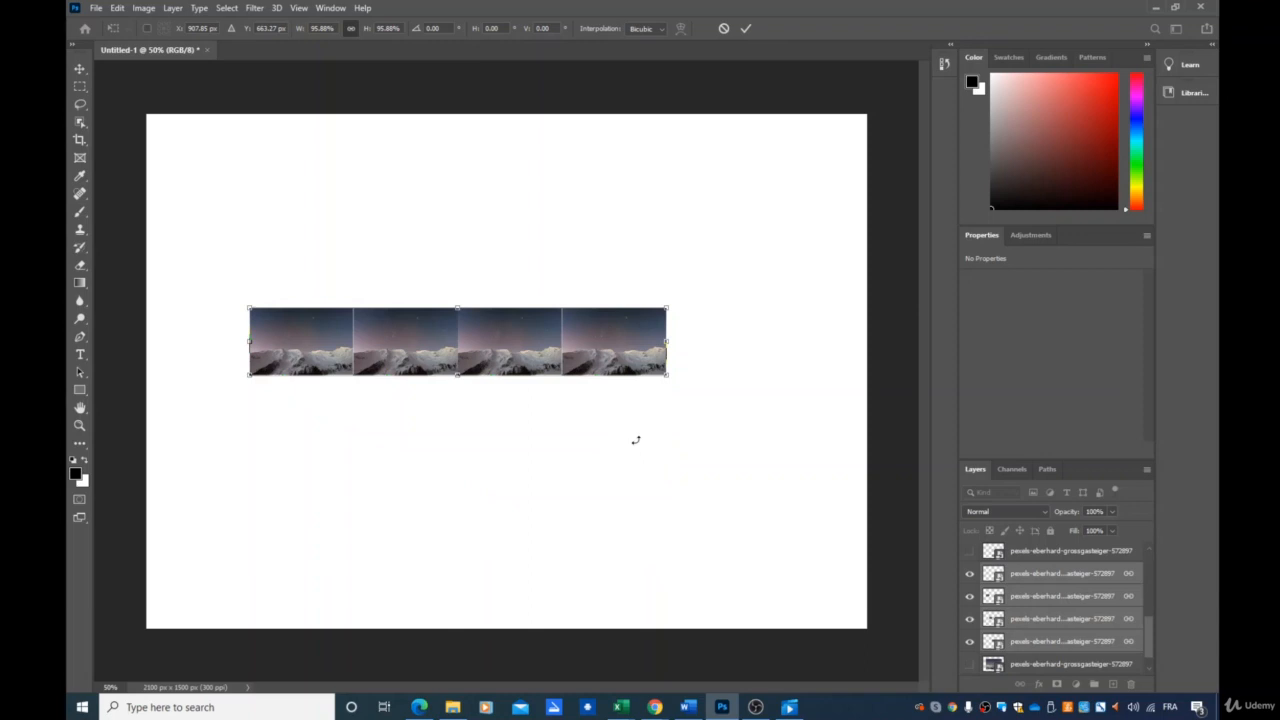
key("ctrl+z")
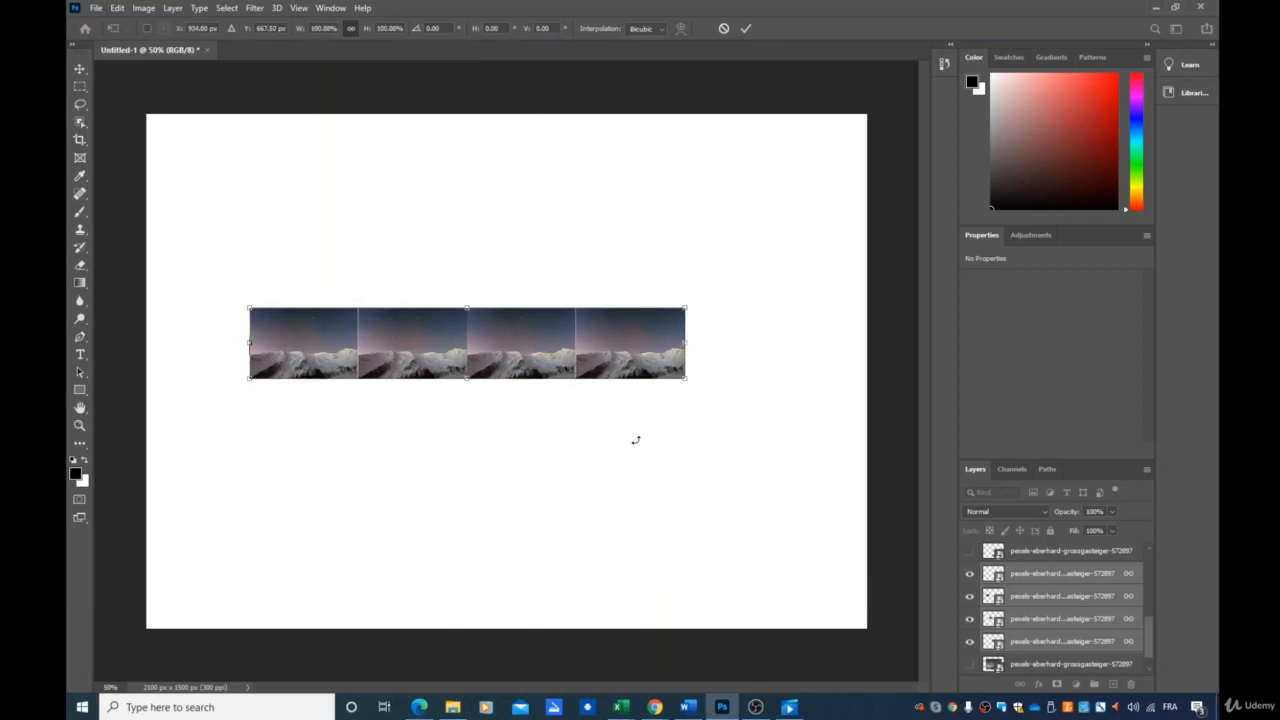
Step: Undo the last three flips of the row, keeping only the first horizontal flip
key("ctrl+z")
key("ctrl+z")
key("ctrl+z")
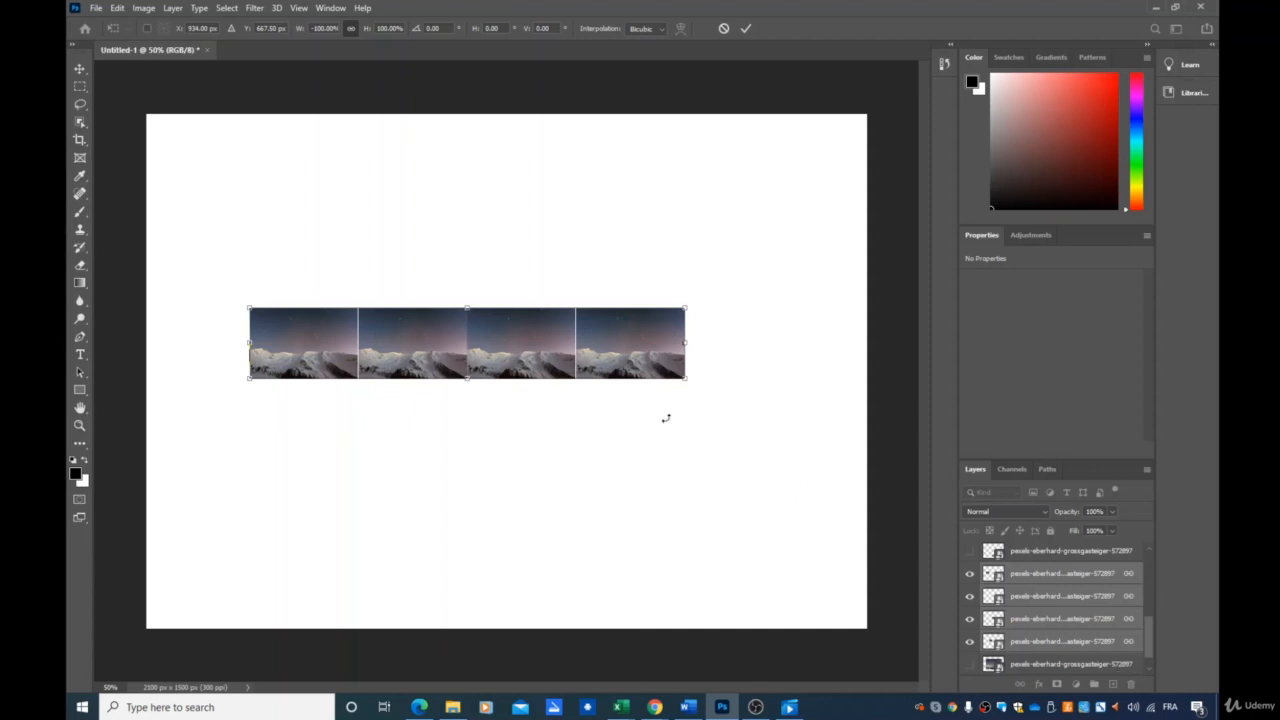
scroll(1027, 624, "up", 3)
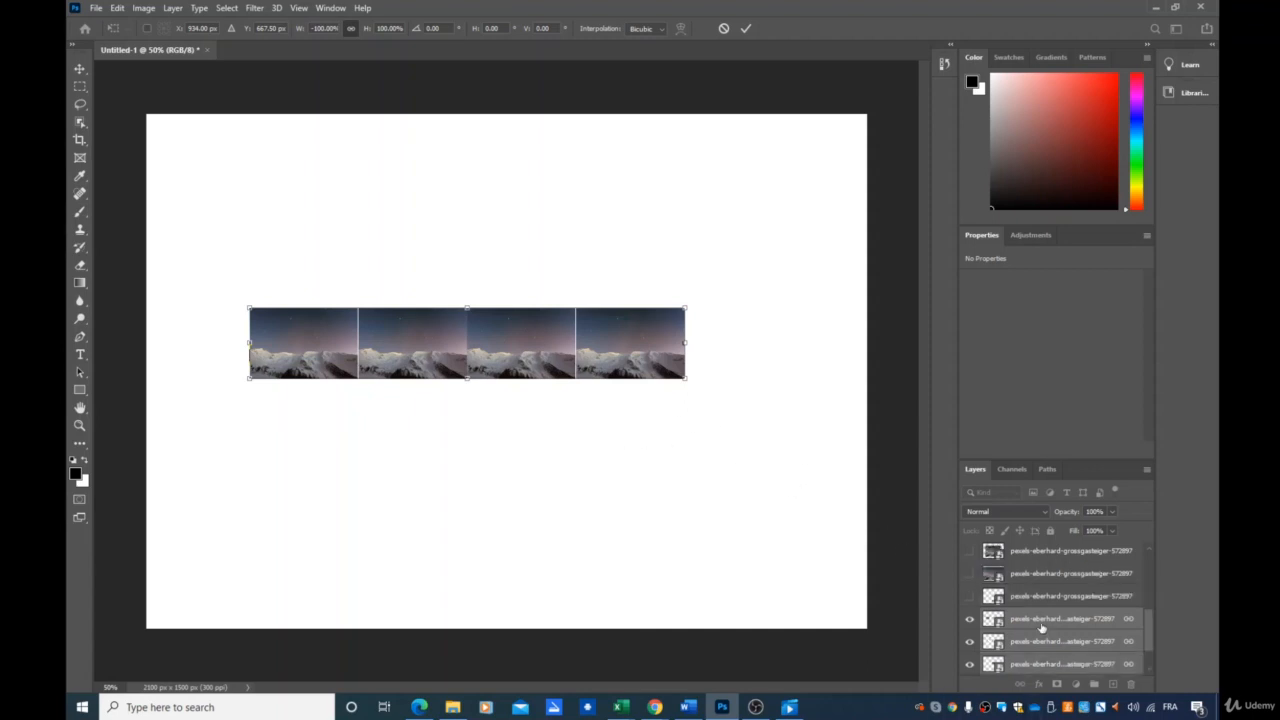
scroll(1027, 624, "down", 3)
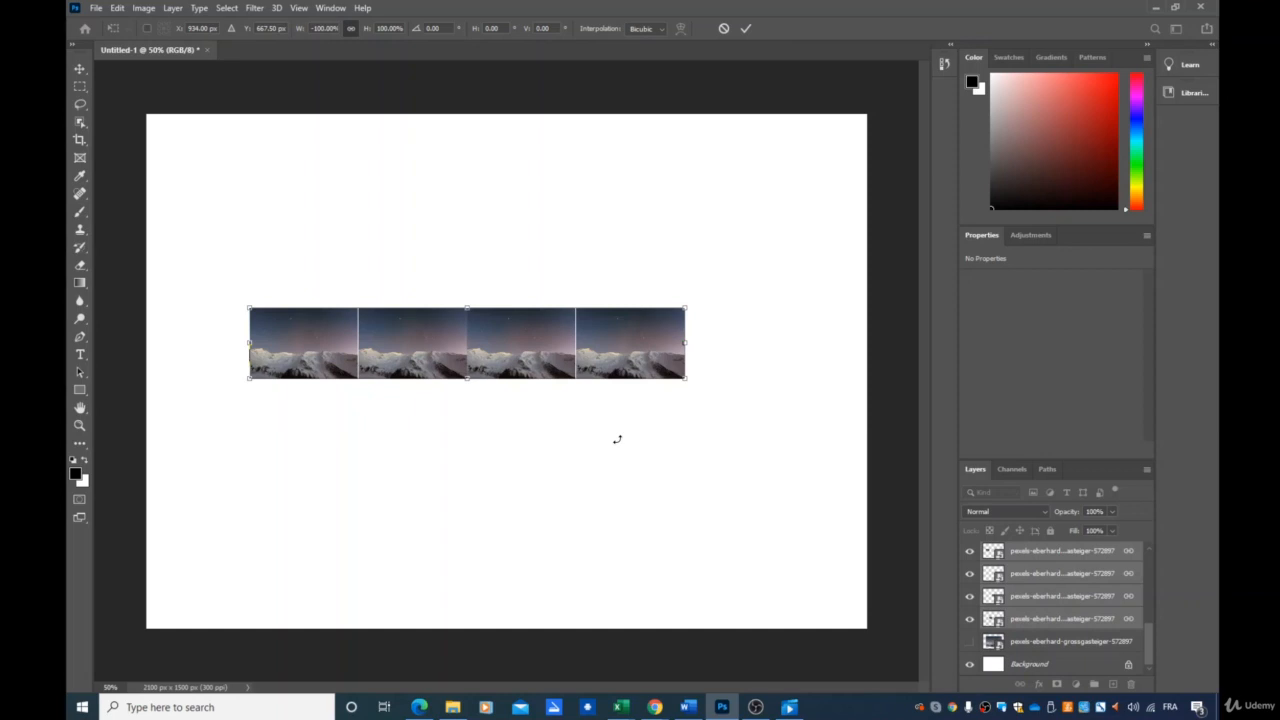
scroll(1040, 620, "up", 4)
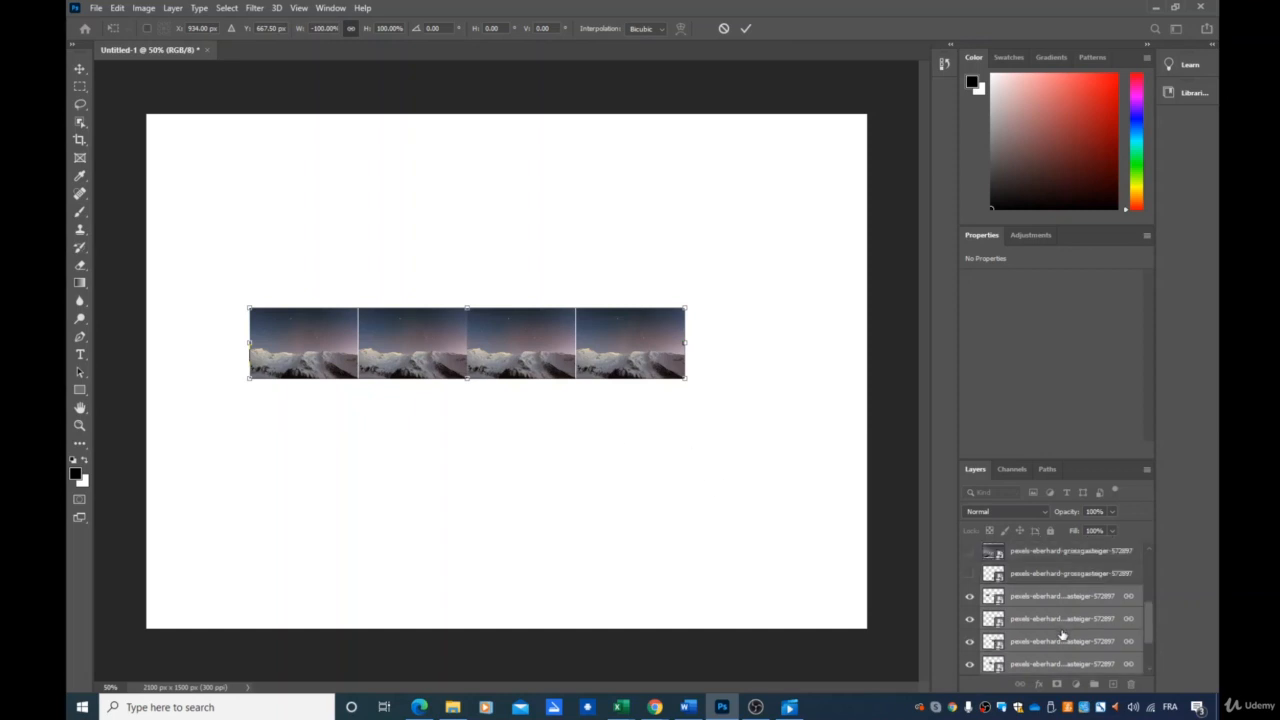
scroll(1045, 560, "down", 4)
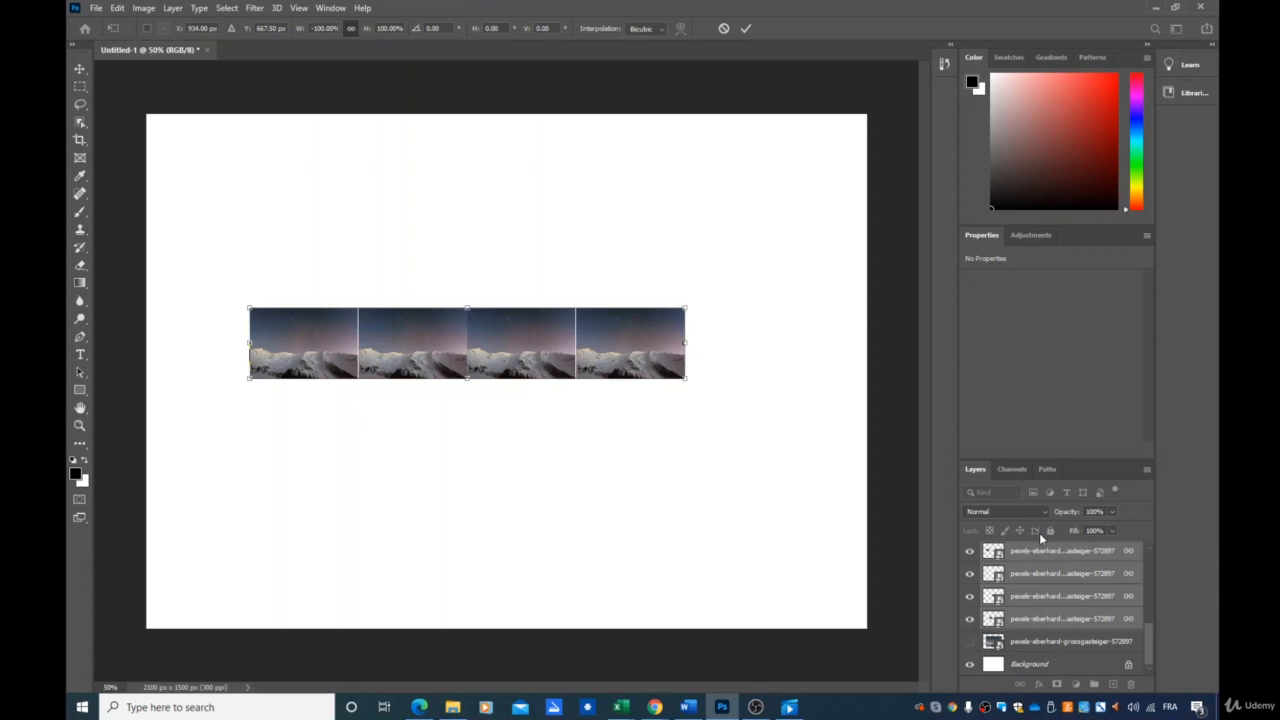
scroll(1055, 659, "up", 1)
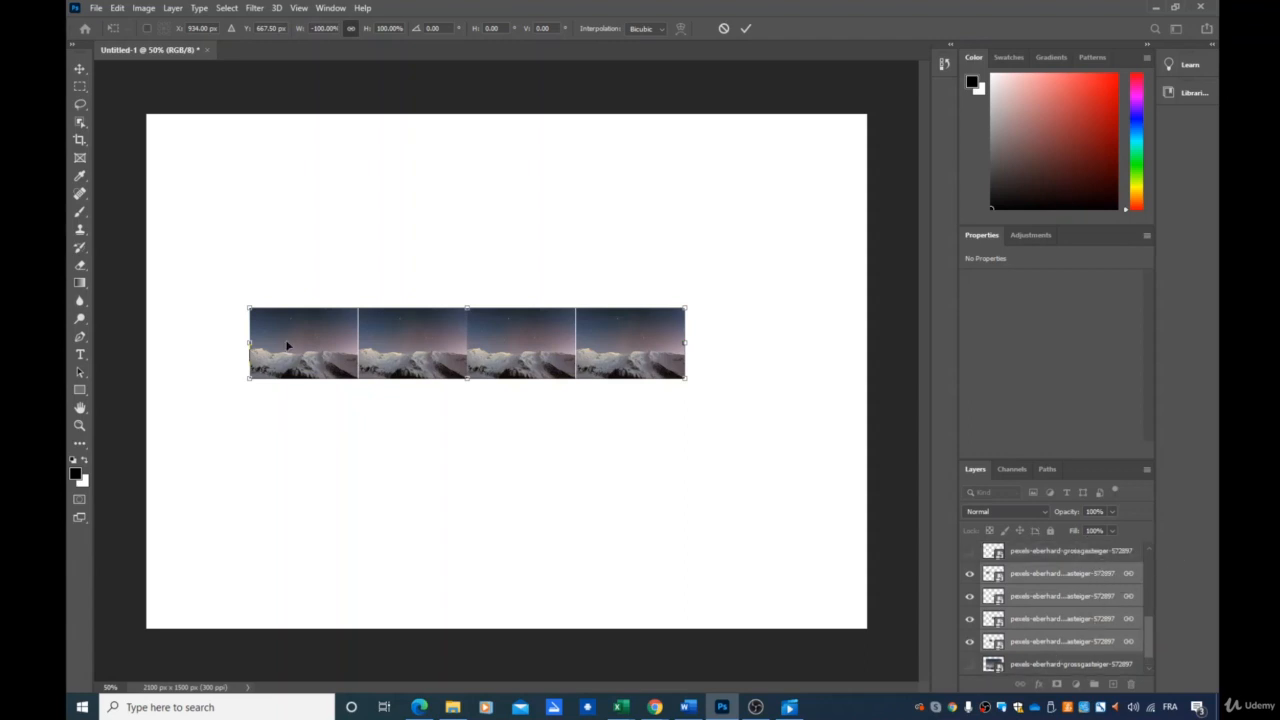
Step: Move the flipped row down to about X 930 px, Y 852.5 px and apply the transform
left_click_drag(287, 345, 286, 409)
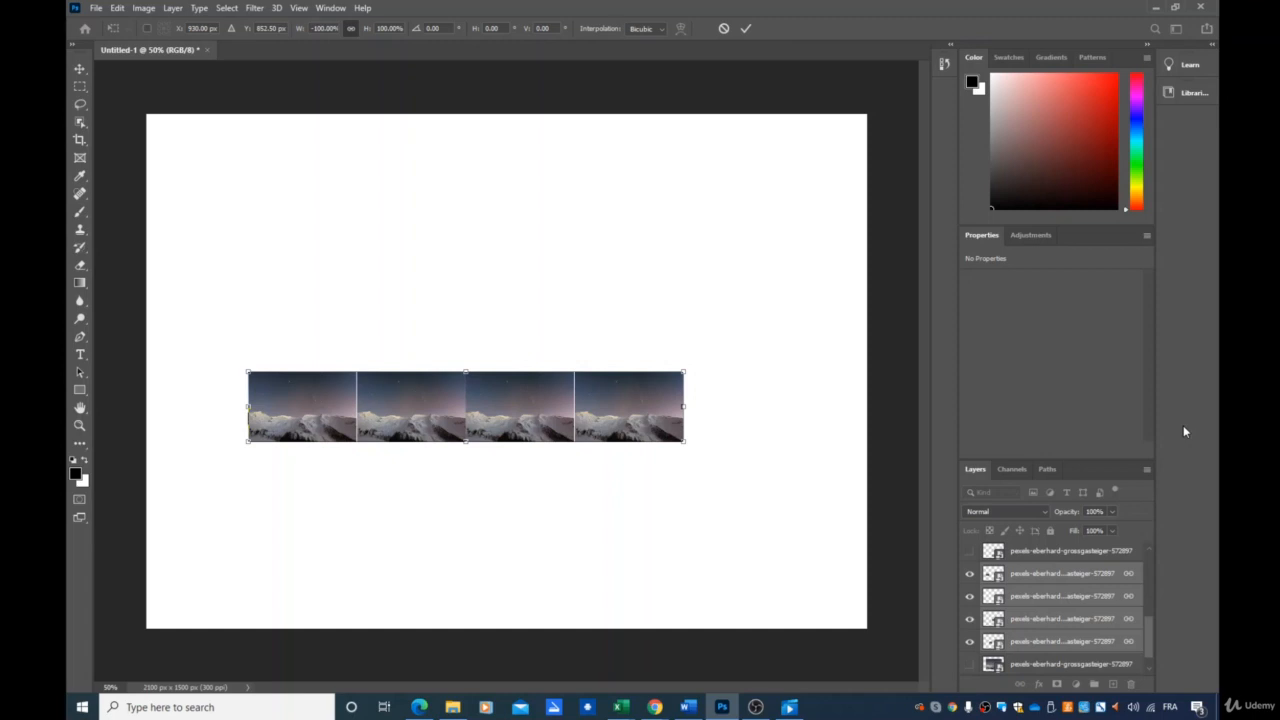
key("Return")
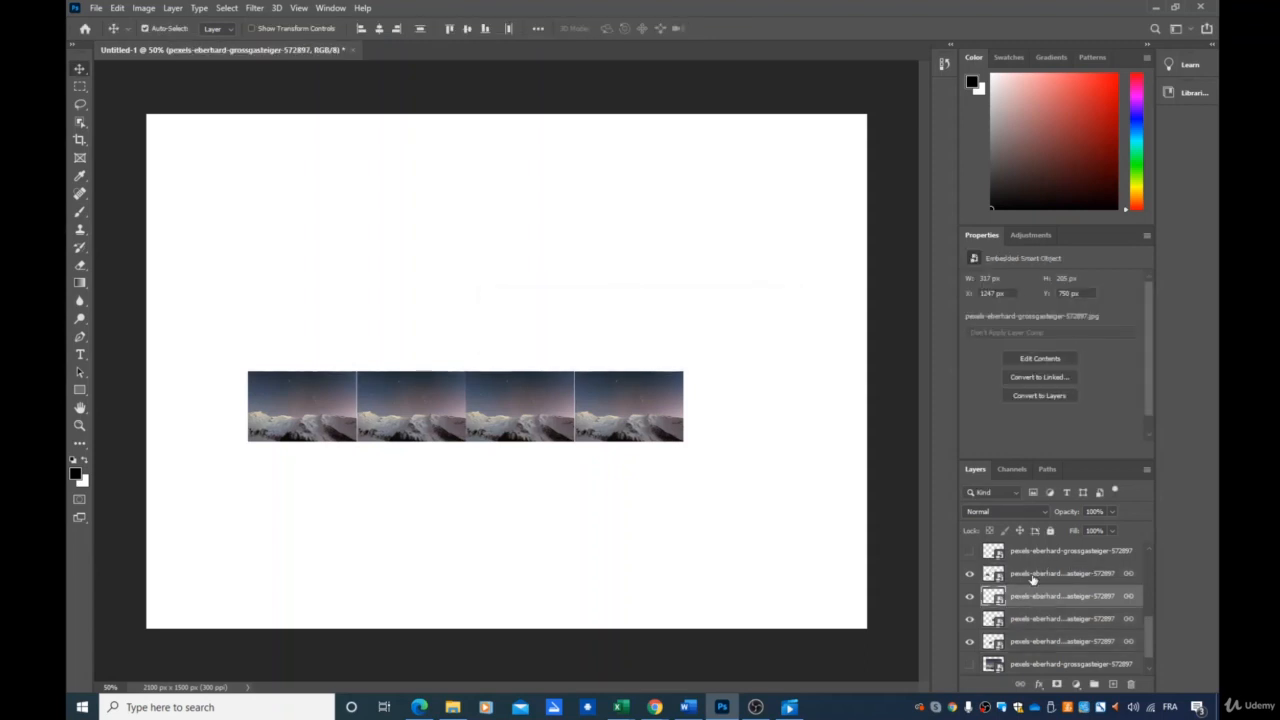
Step: Group the four linked photo layers as Group 1, keeping Pass Through mode and 100% opacity
left_click(1033, 577)
left_click(1033, 598, "shift")
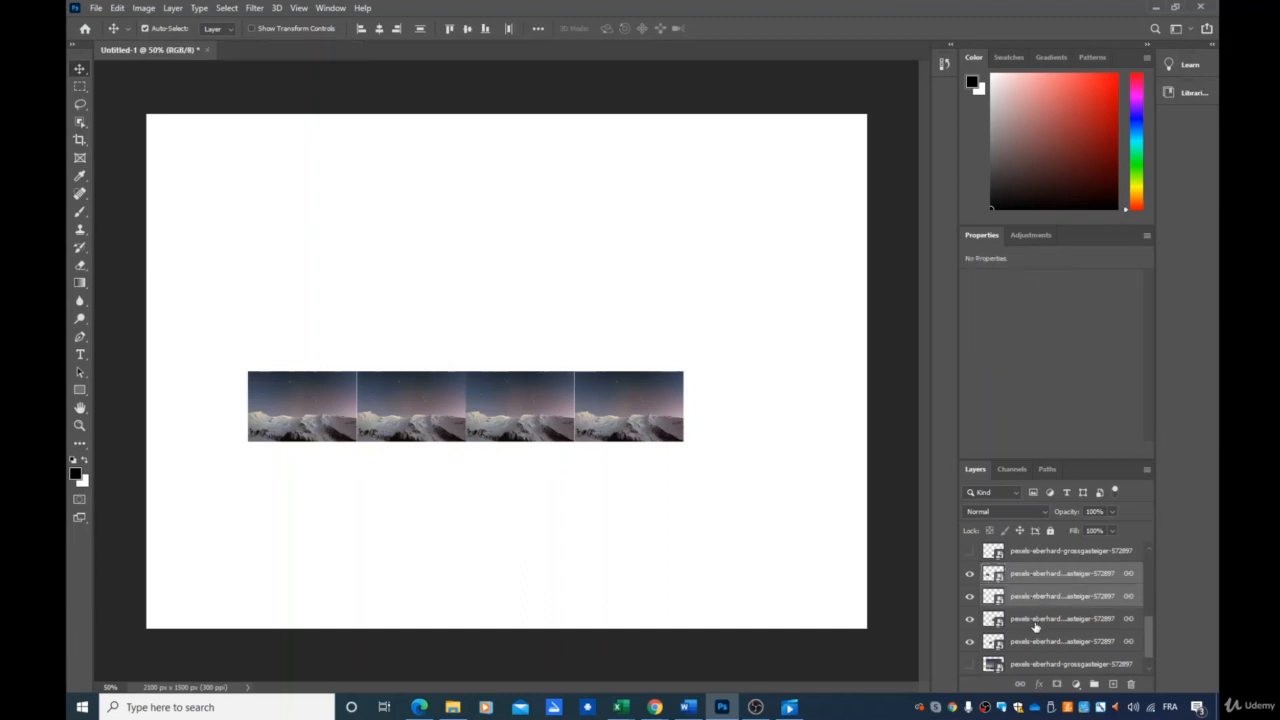
left_click(1034, 625, "shift")
left_click(1035, 645, "shift")
right_click(1042, 598)
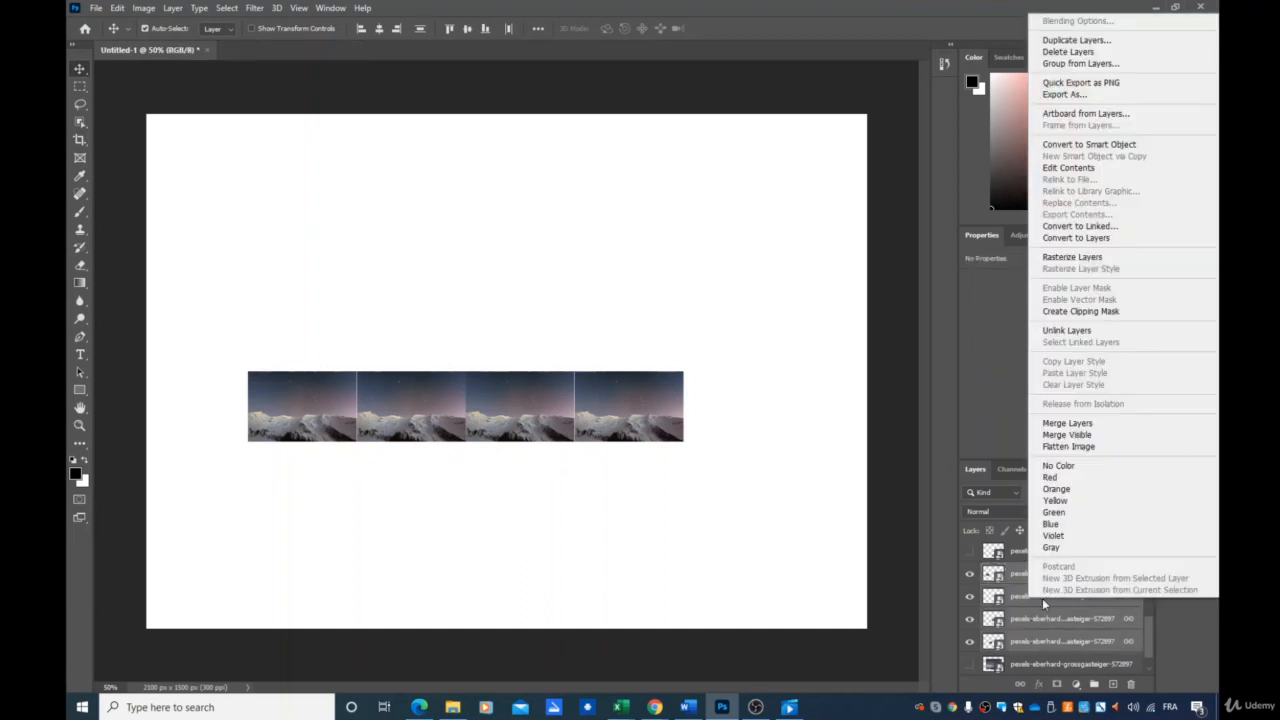
left_click(1076, 64)
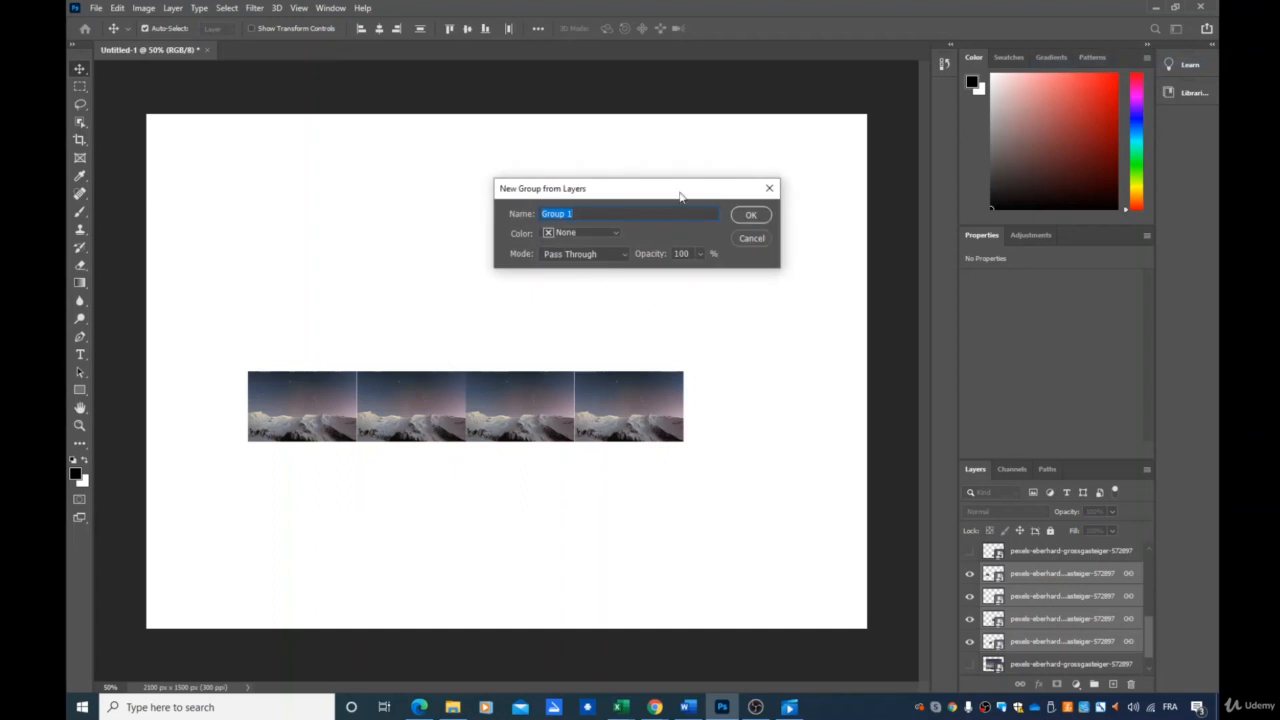
left_click(748, 215)
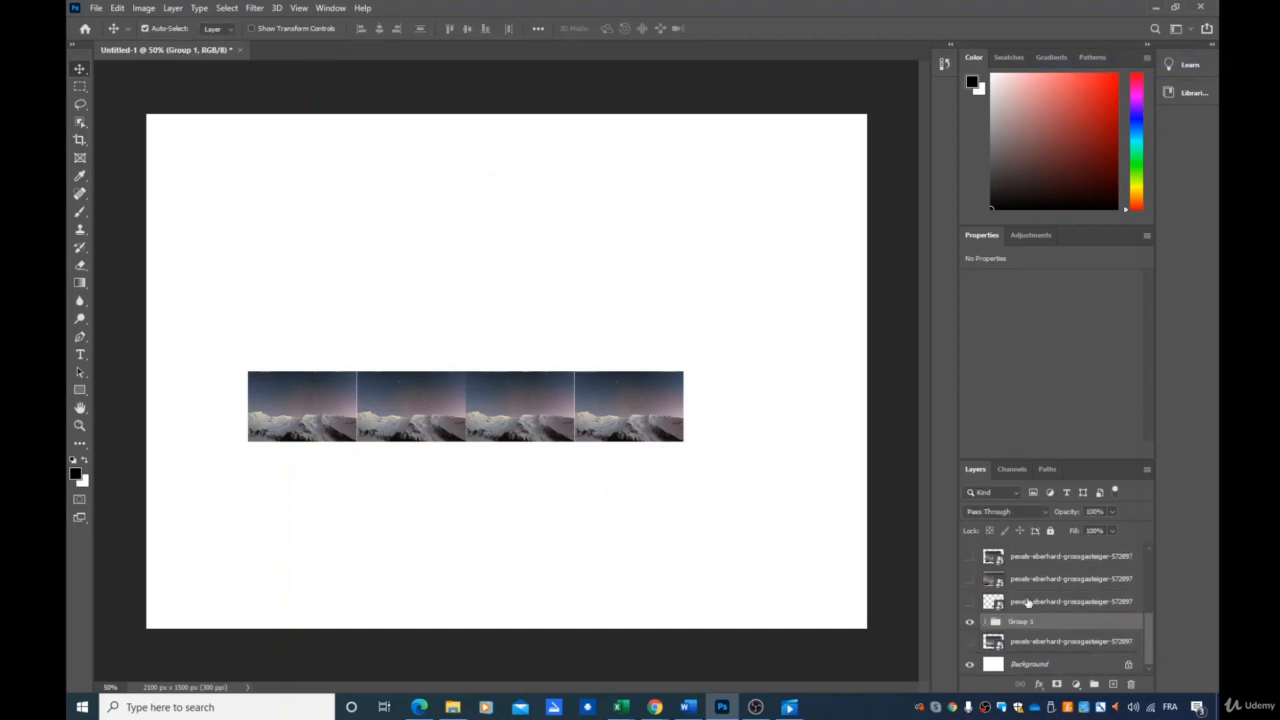
Step: Move the group directly below Layer 1 in the layer stack and expand it
left_click_drag(1009, 626, 1021, 564)
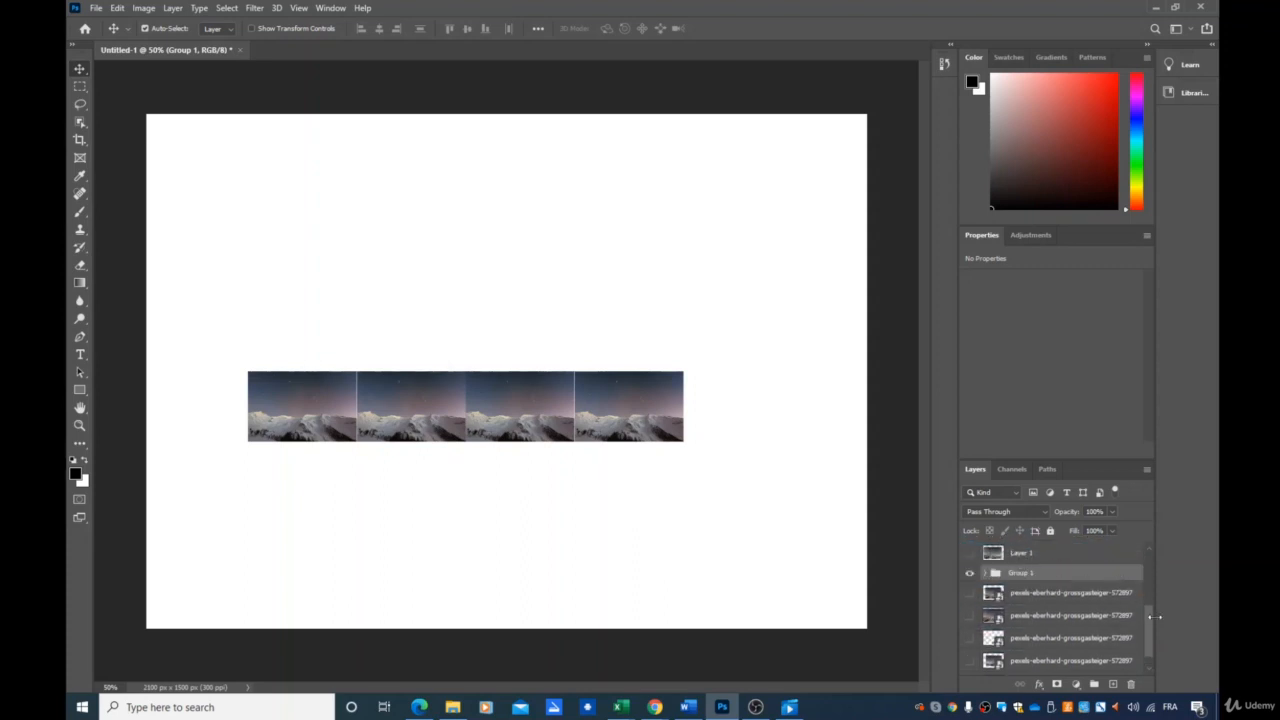
mouse_move(1148, 636)
left_mouse_down()
mouse_move(1146, 541)
mouse_move(1146, 623)
left_mouse_up()
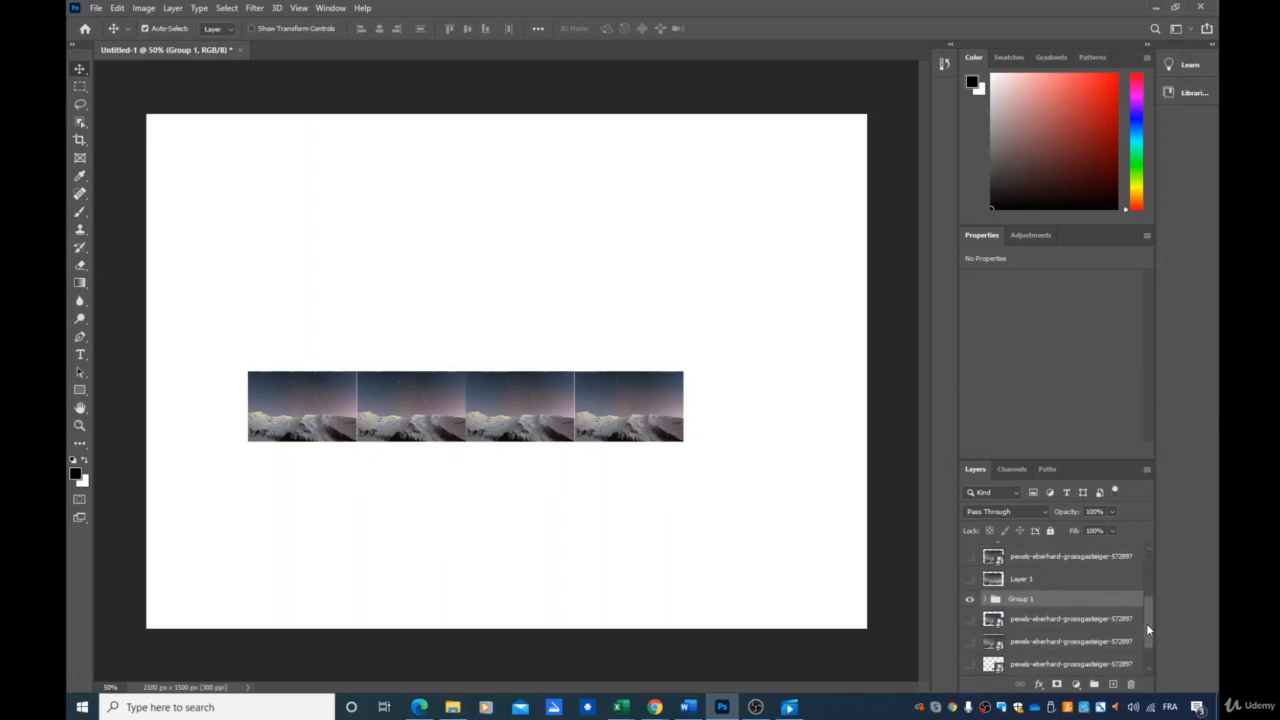
left_click(987, 589)
scroll(1047, 640, "down", 2)
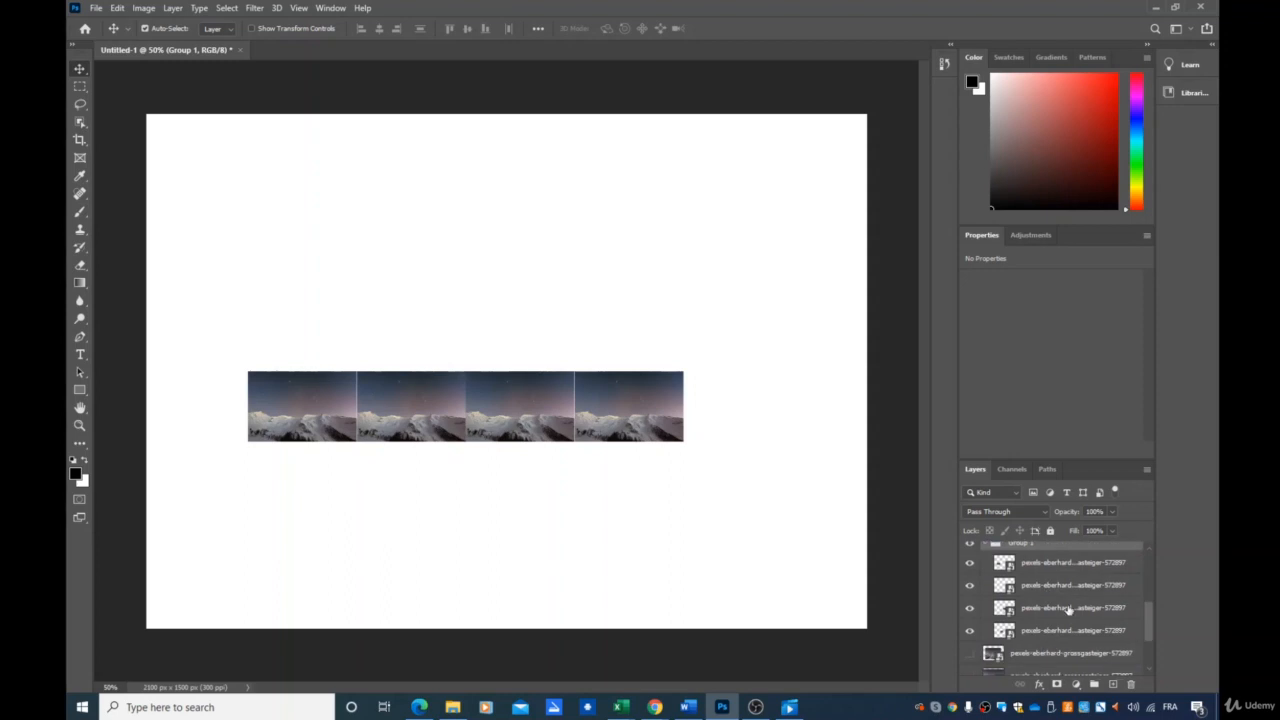
Step: Go through the four photo layers inside the group one by one, and collapse the group
left_click(1058, 567)
left_click(1032, 590)
left_click(1030, 608)
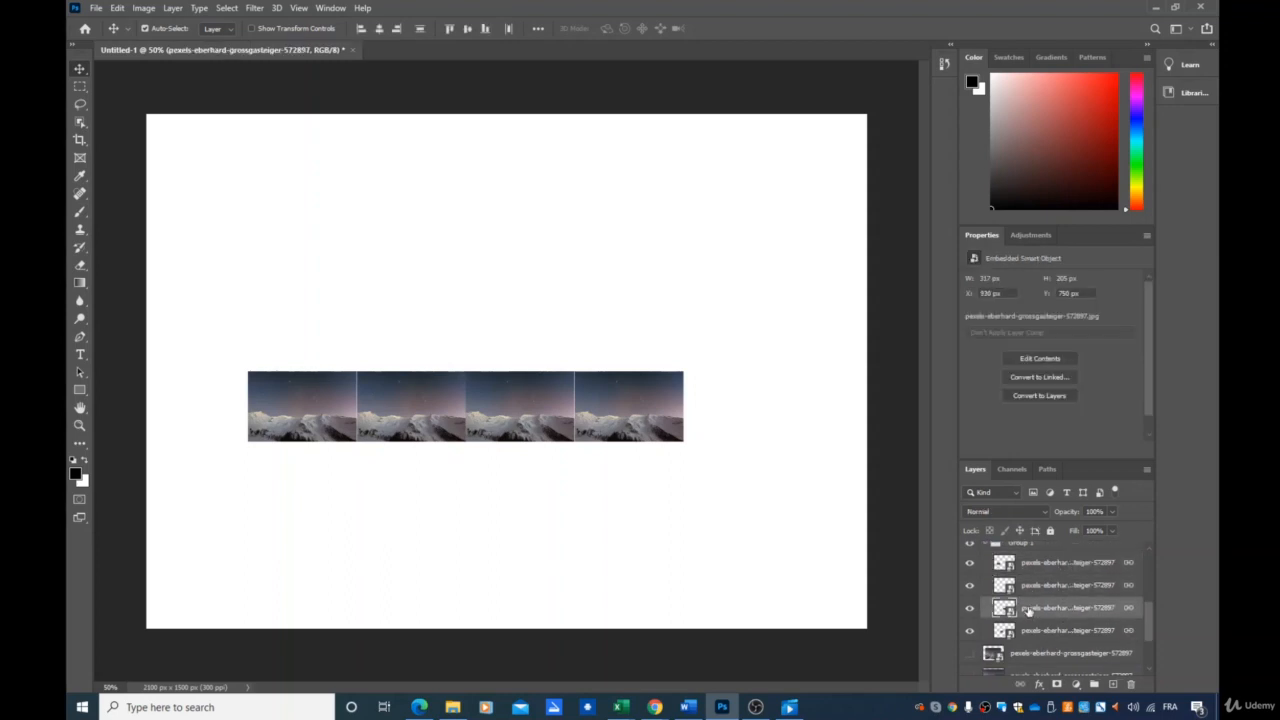
left_click(1028, 631)
left_click_drag(1148, 621, 1146, 595)
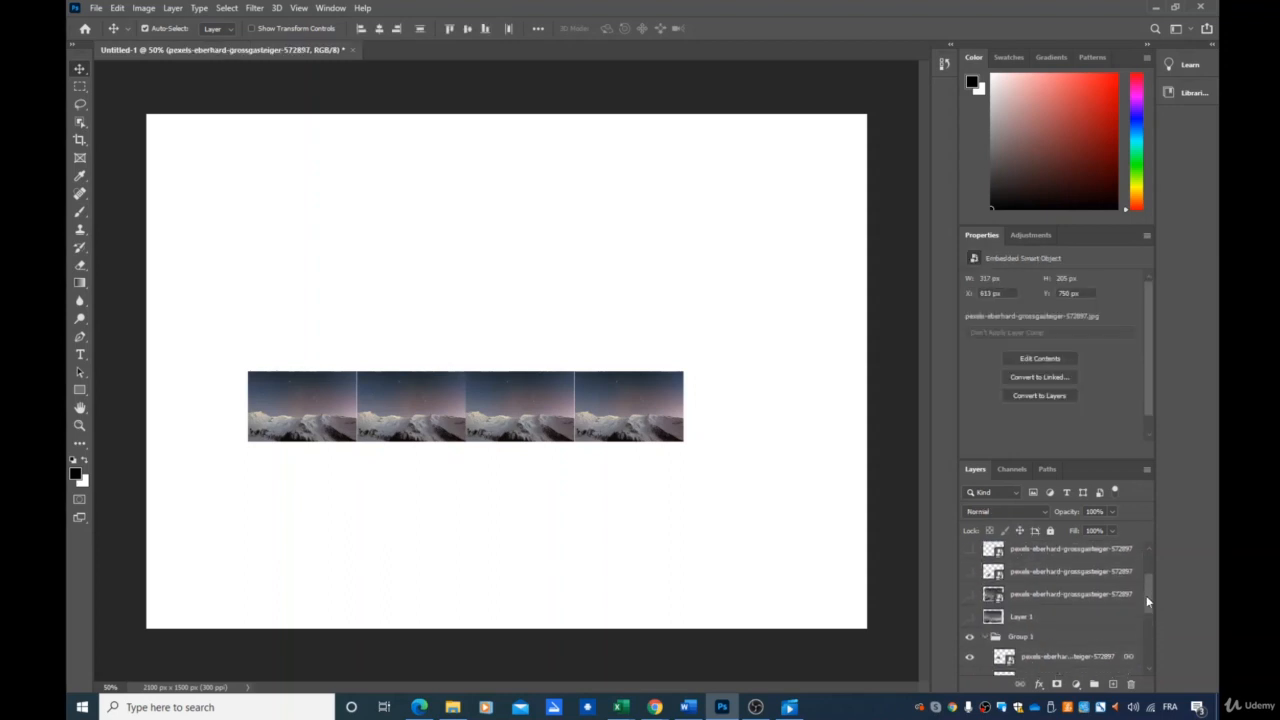
left_click(990, 624)
left_click(985, 623)
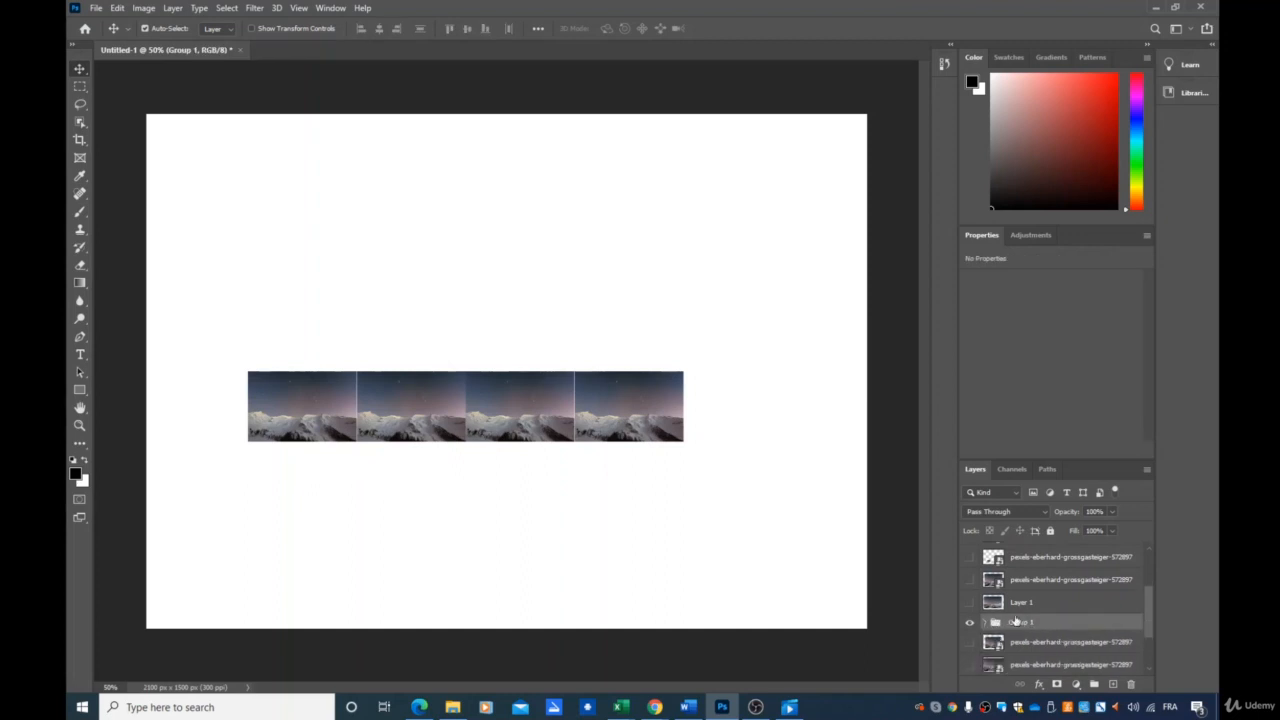
Step: Expand the group and move the photo row up, placing its third copy at about X 986 px, Y 438 px
right_click(1010, 624)
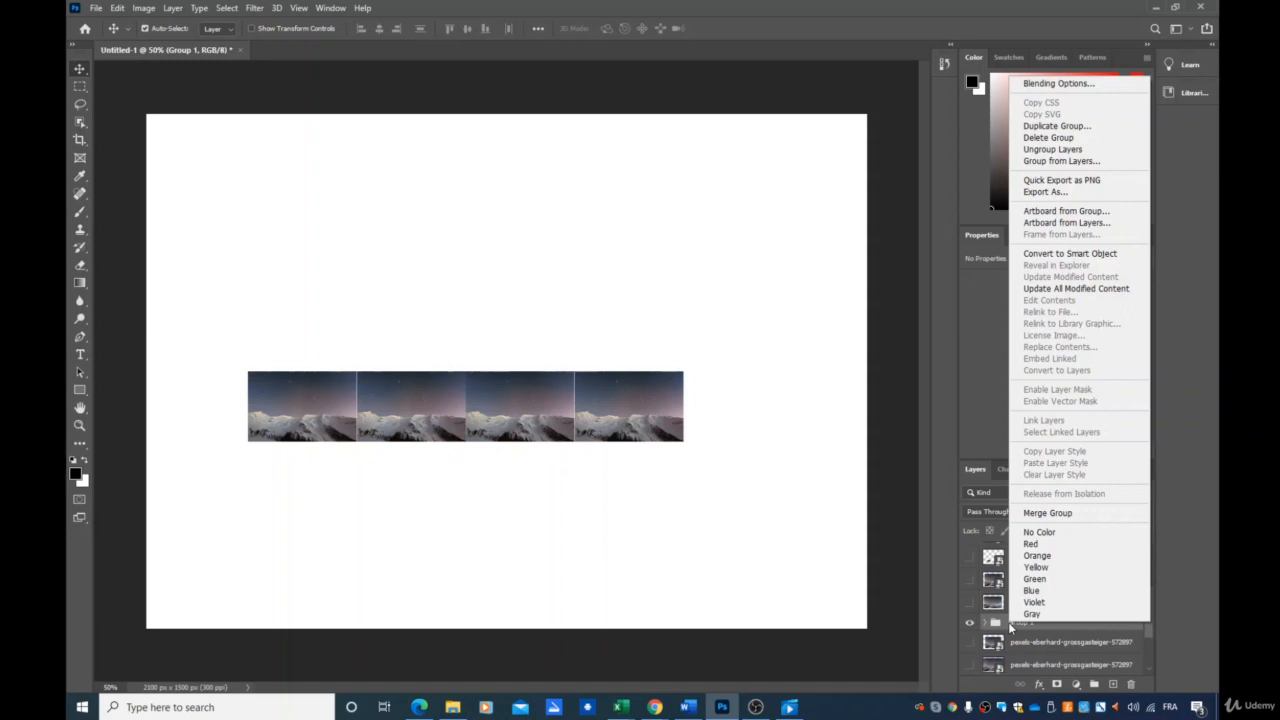
left_click(977, 434)
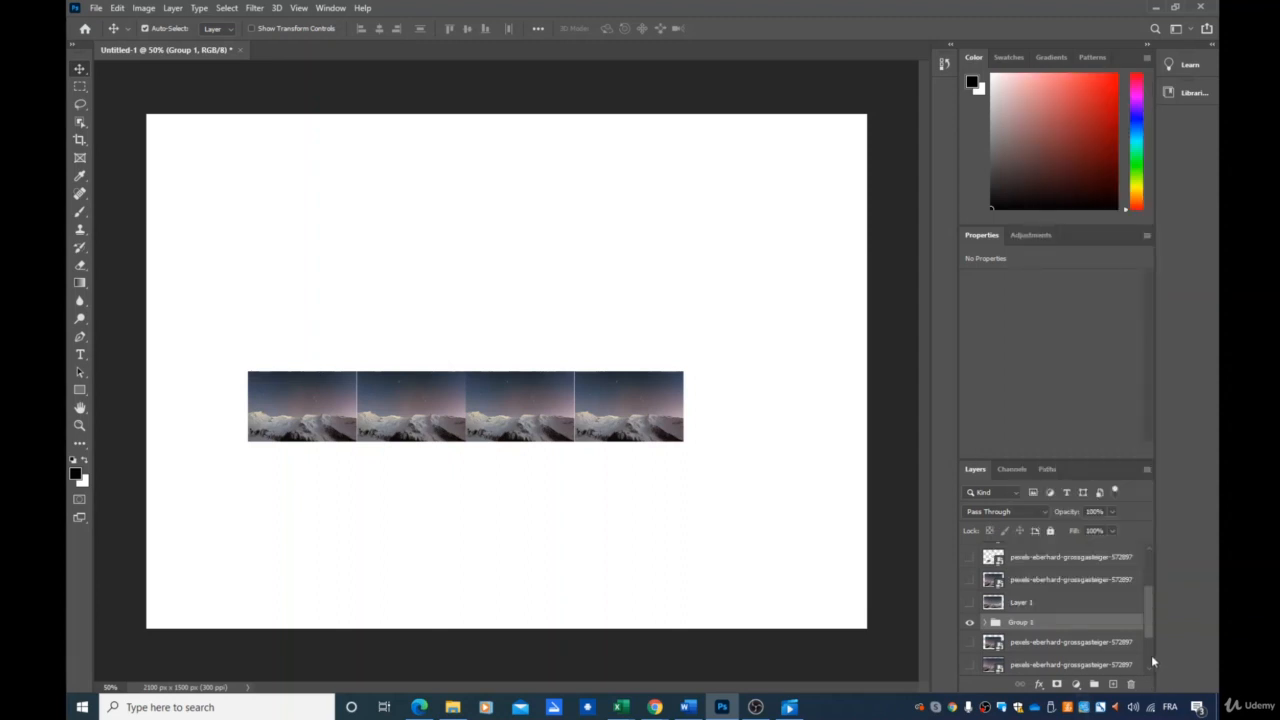
left_click(985, 622)
scroll(1030, 626, "down", 1)
scroll(1038, 626, "down", 1)
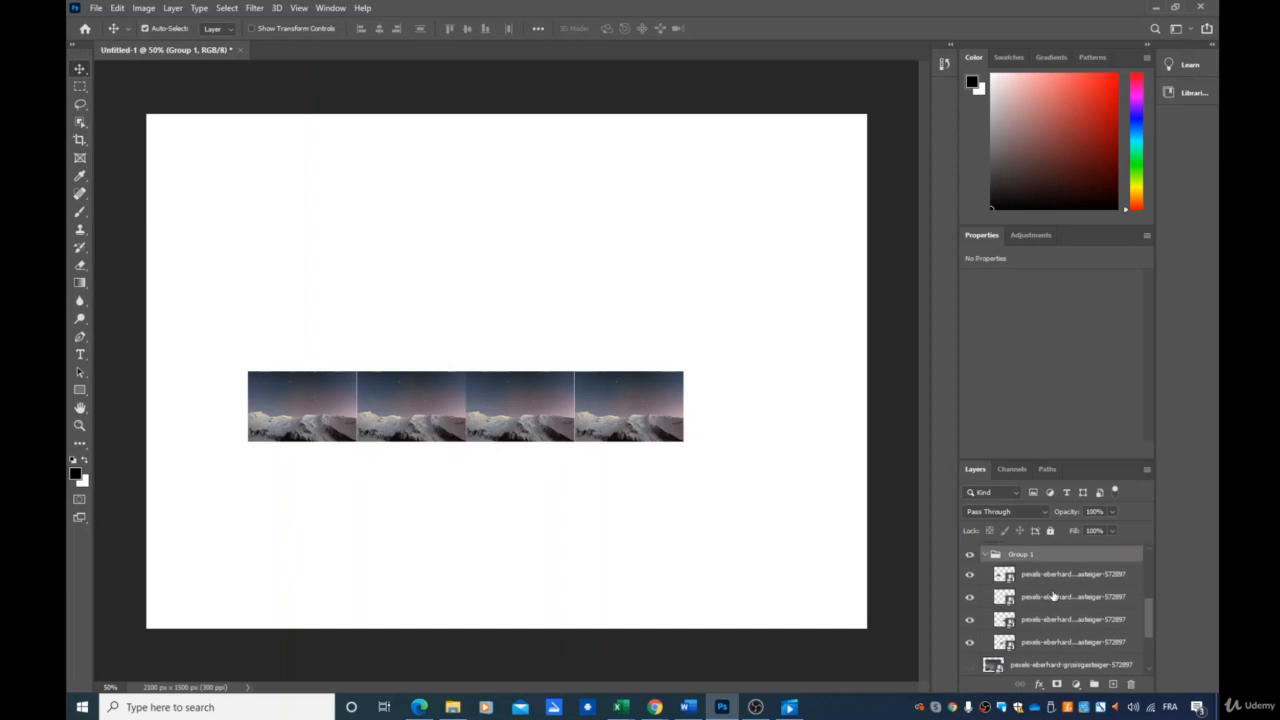
left_click_drag(486, 412, 491, 286)
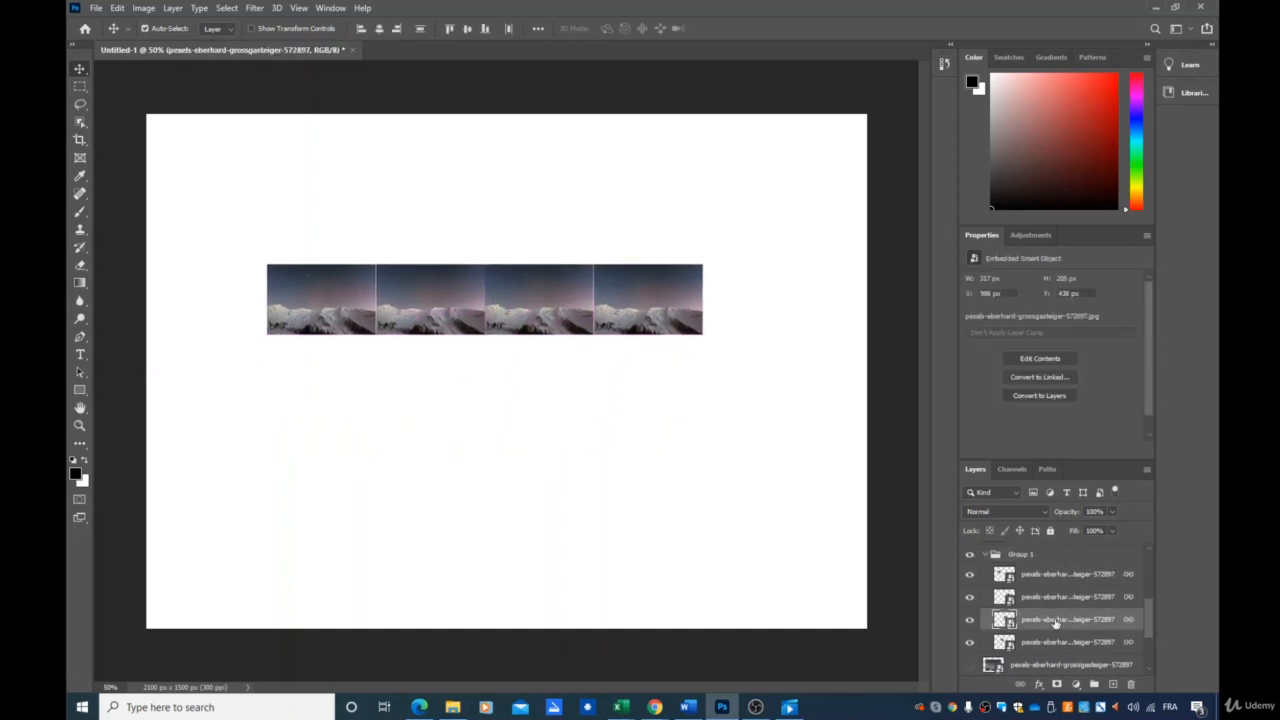
Step: Collapse Group 1 and delete only the group, keeping its photo layers
scroll(1086, 622, "up", 1)
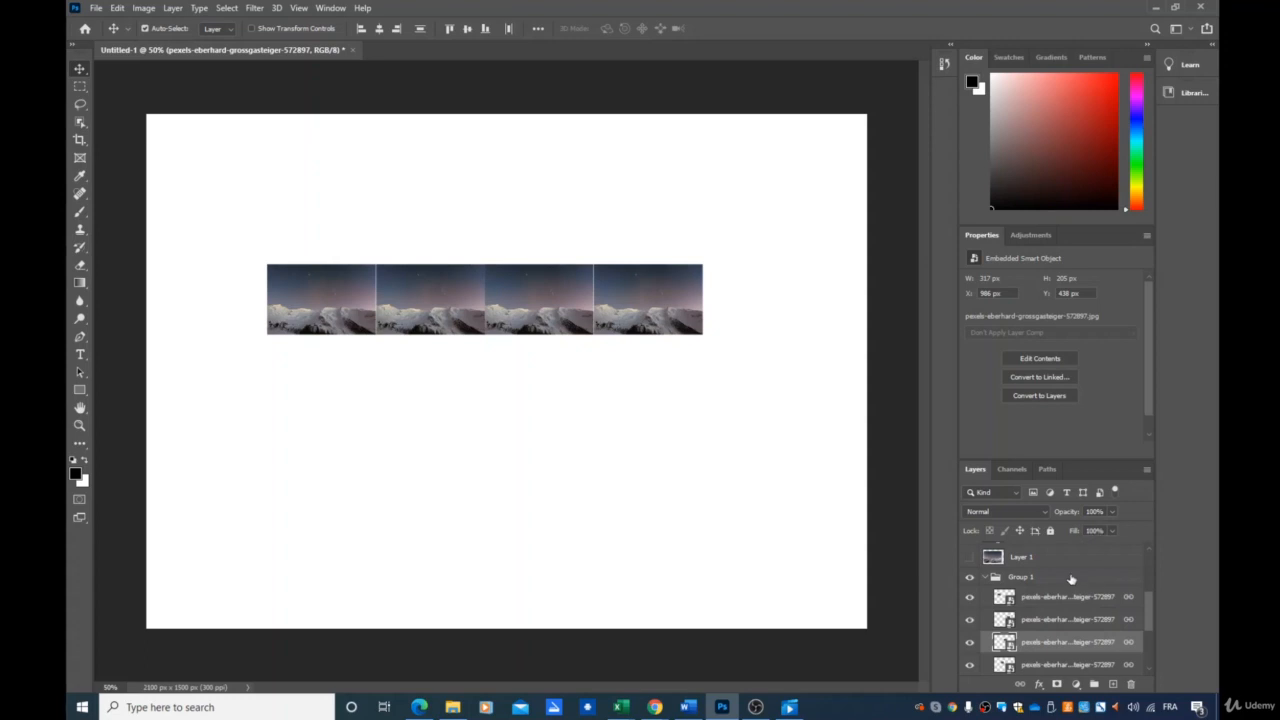
left_click(985, 579)
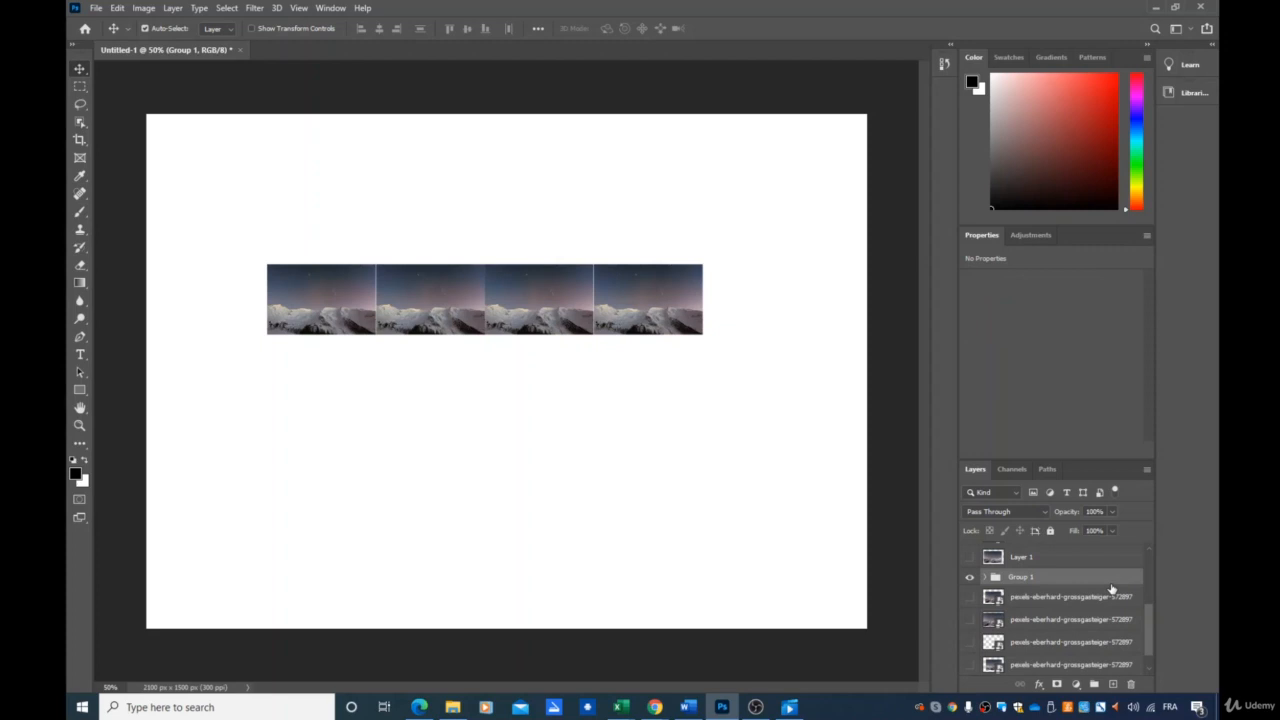
right_click(1010, 582)
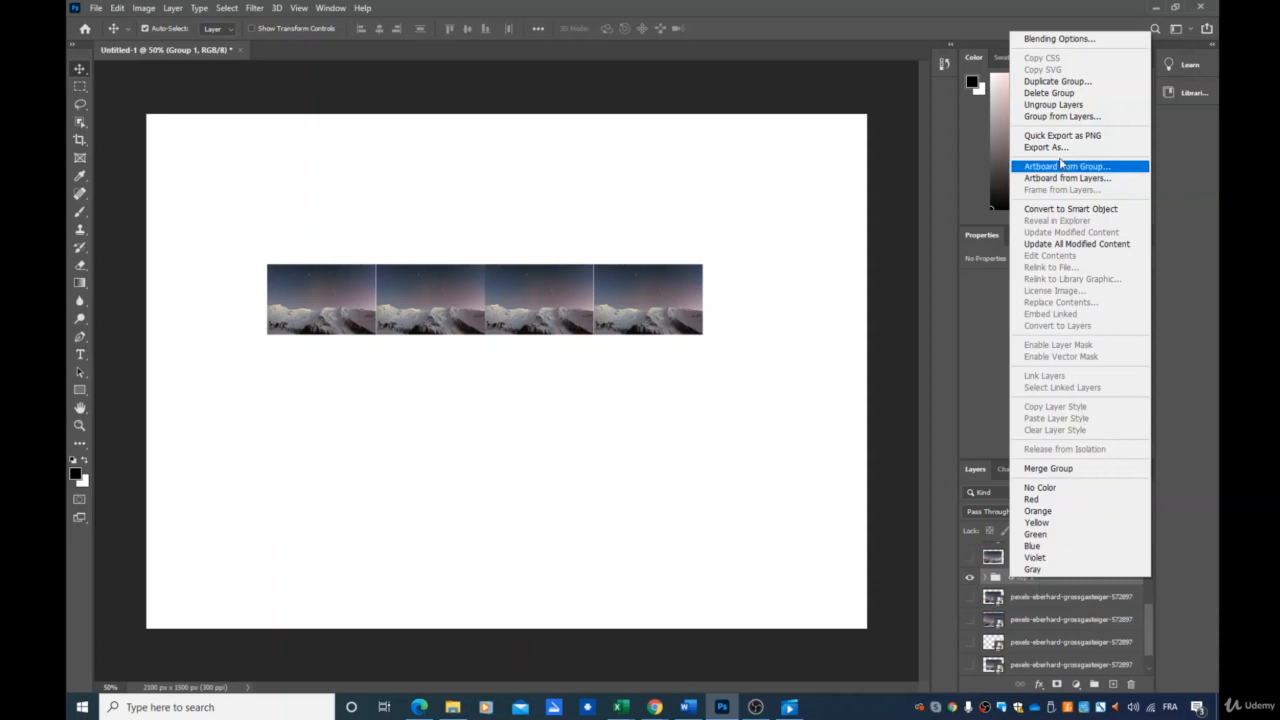
left_click(1059, 95)
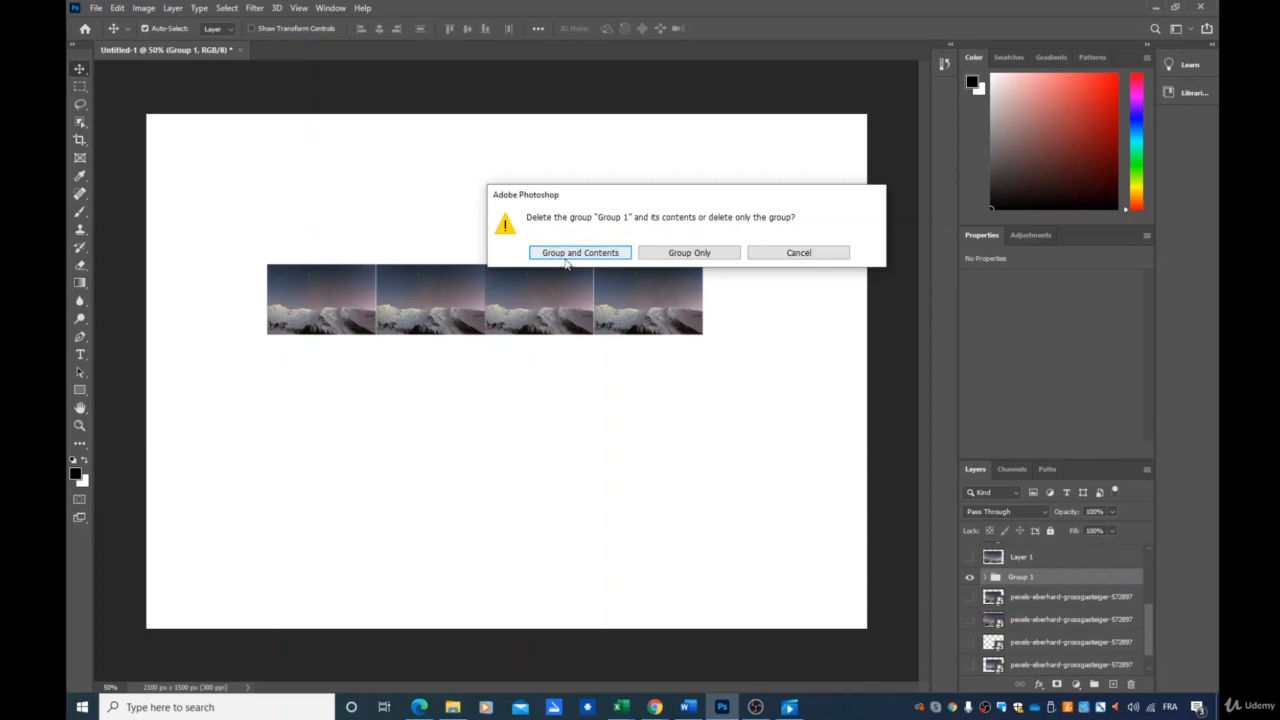
left_click(716, 261)
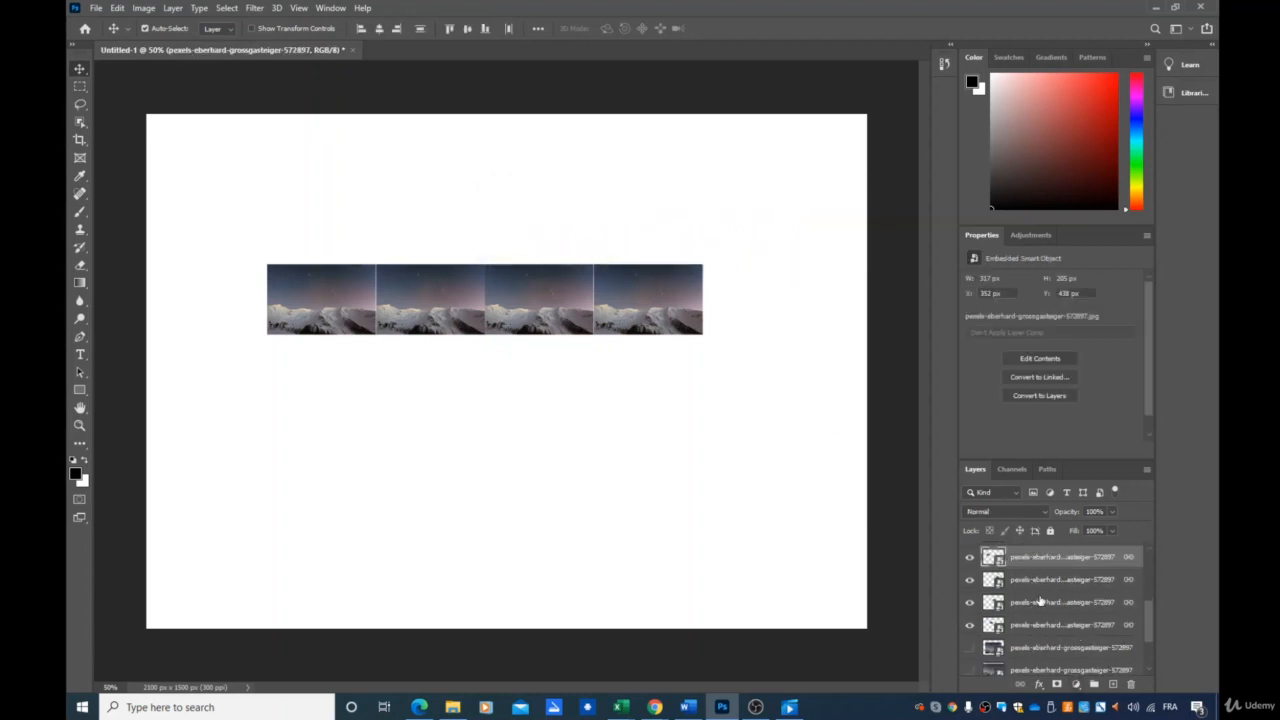
Step: Move the linked row down to about Y 545 px, and unlink its four photo layers
left_click_drag(458, 278, 500, 352)
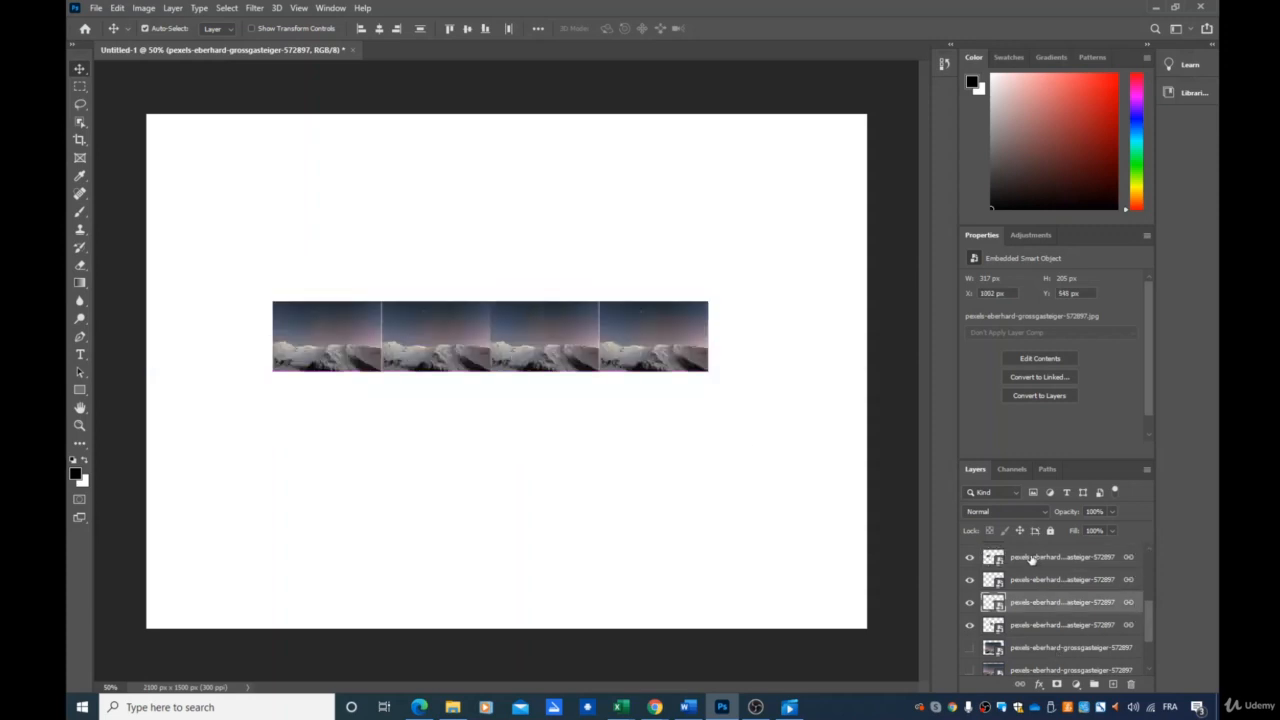
left_click(1030, 558, "shift")
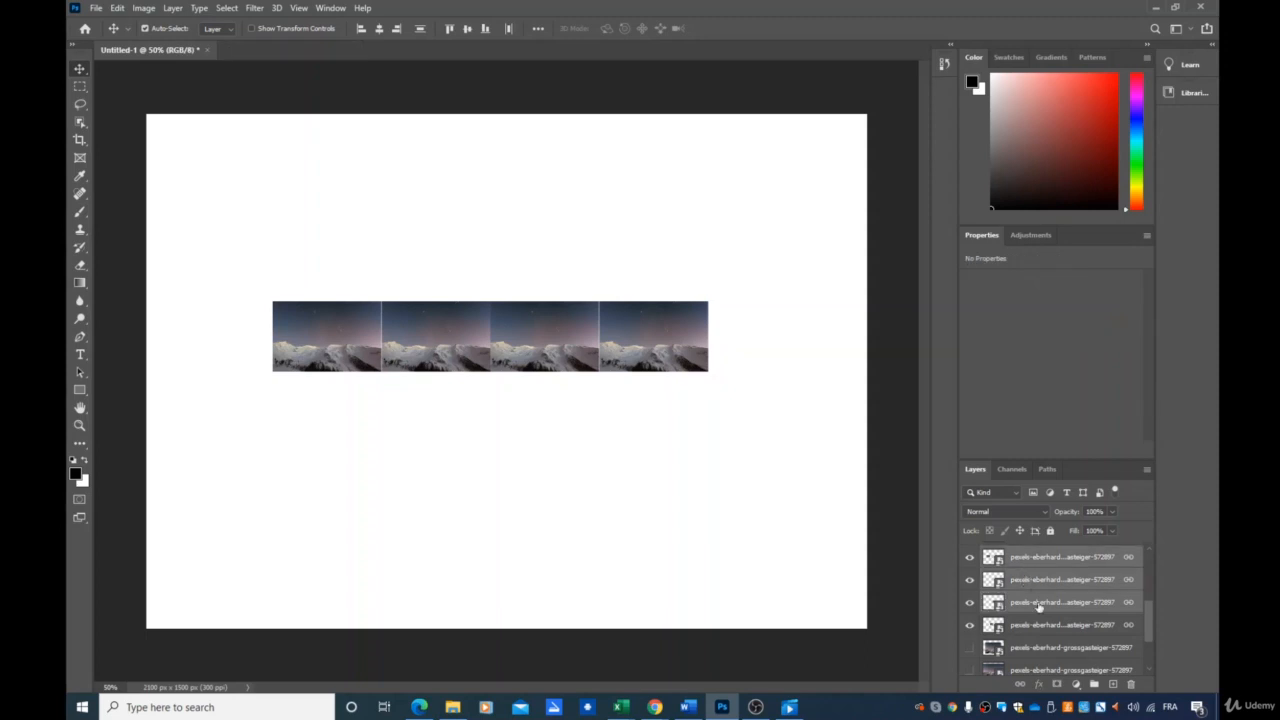
left_click(1030, 630)
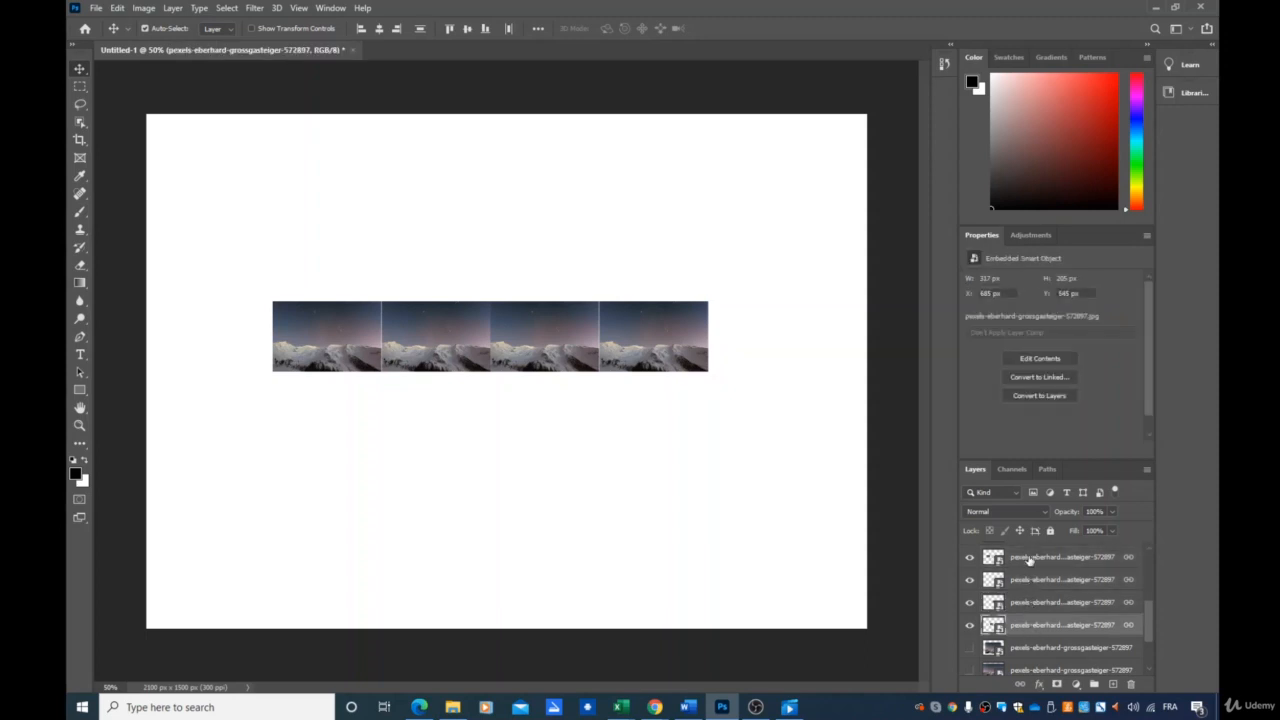
left_click(1030, 558, "shift")
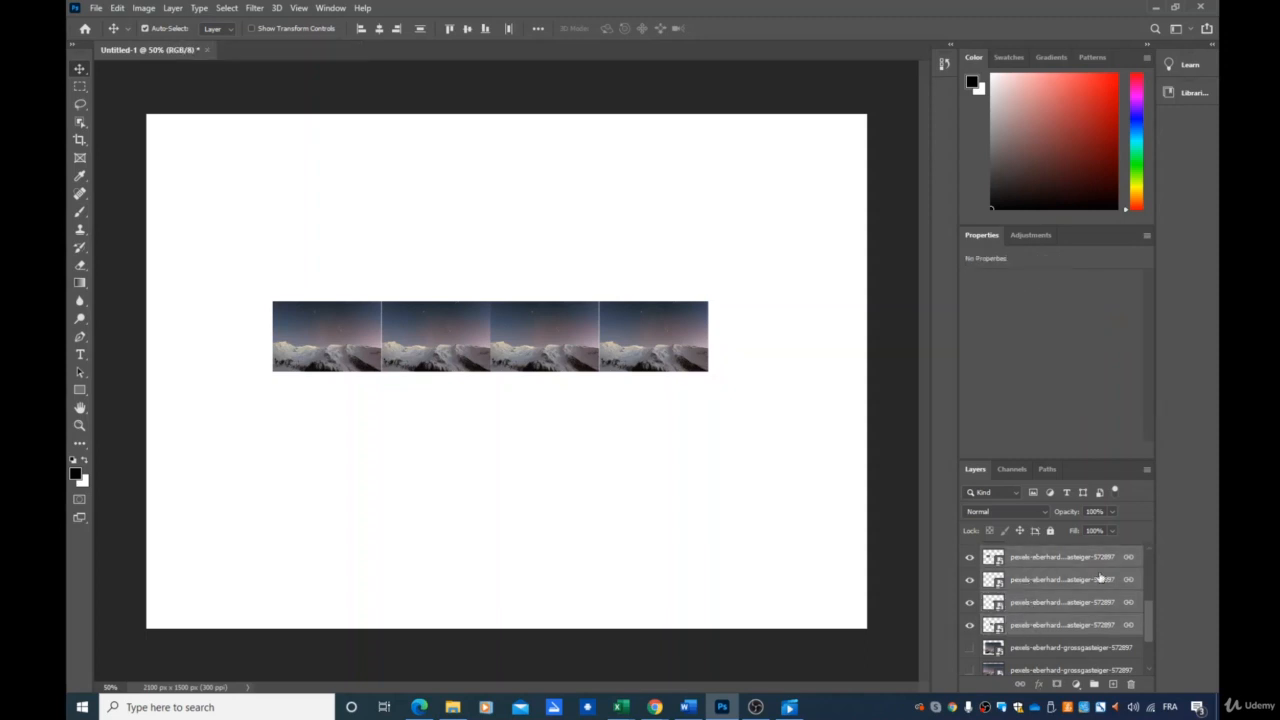
left_click(1020, 688)
Step: Move the four selected copies down together to about Y 841 px, and select only the rightmost copy
left_click_drag(424, 350, 494, 496)
left_click(528, 525)
left_click(646, 429)
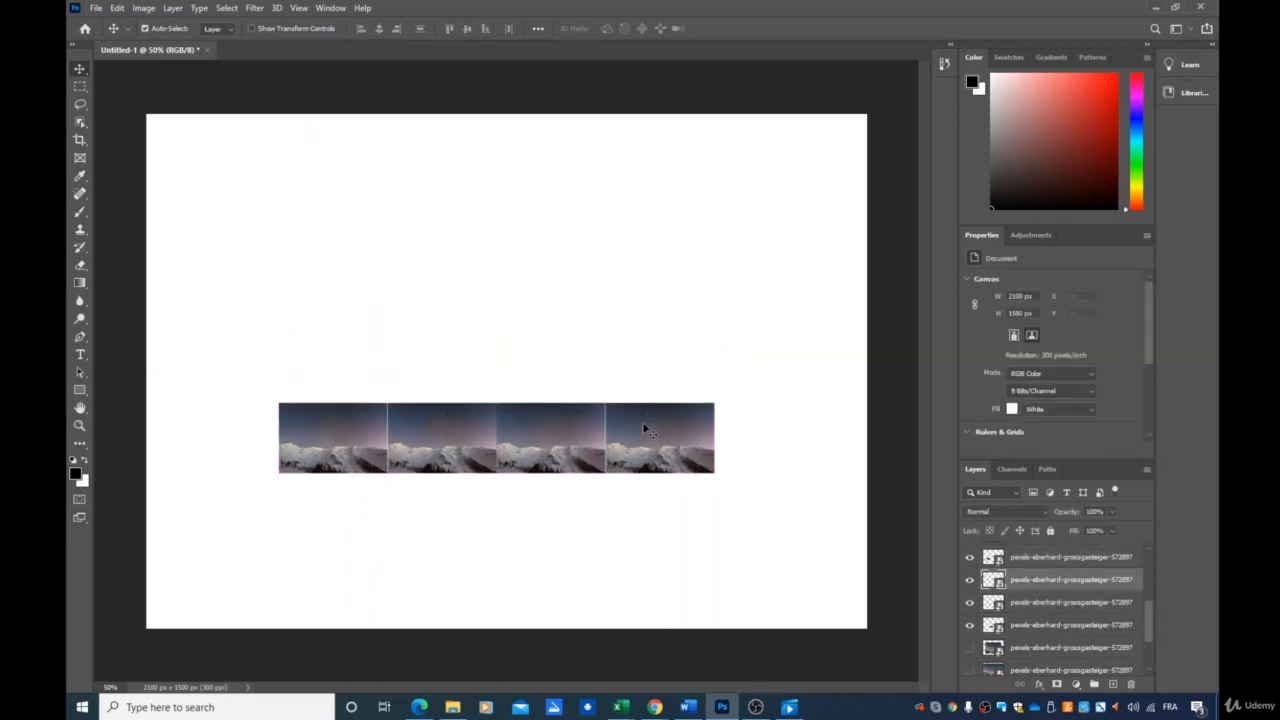
left_click_drag(666, 434, 672, 436)
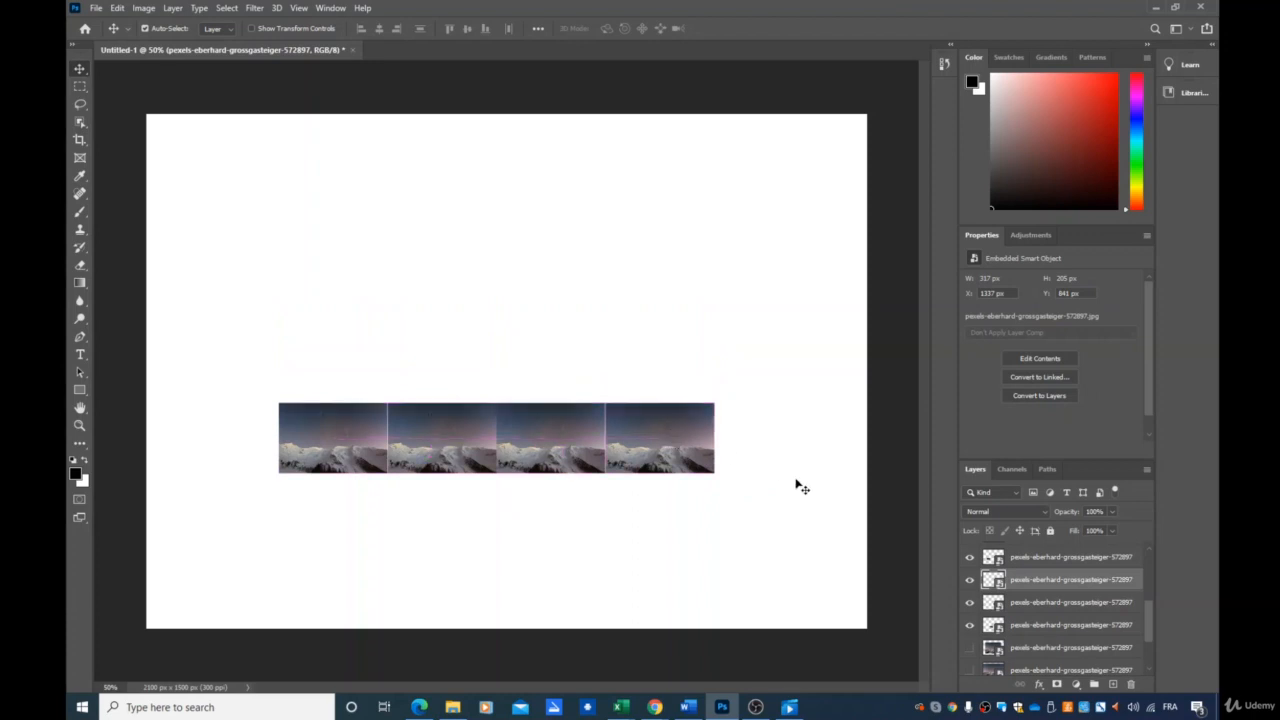
Step: Hide the other three photo copies so that only the rightmost copy is shown
left_click(969, 557)
left_click(969, 580)
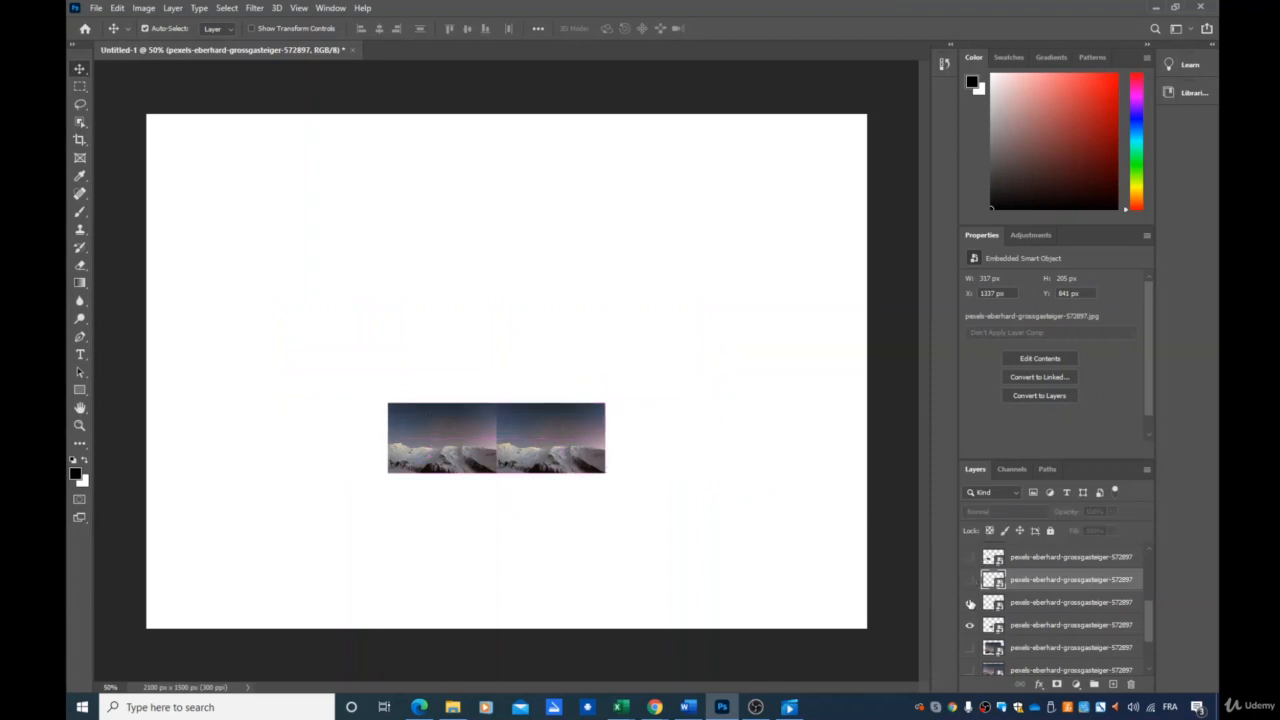
left_click(969, 602)
left_click(969, 625)
left_click(969, 580)
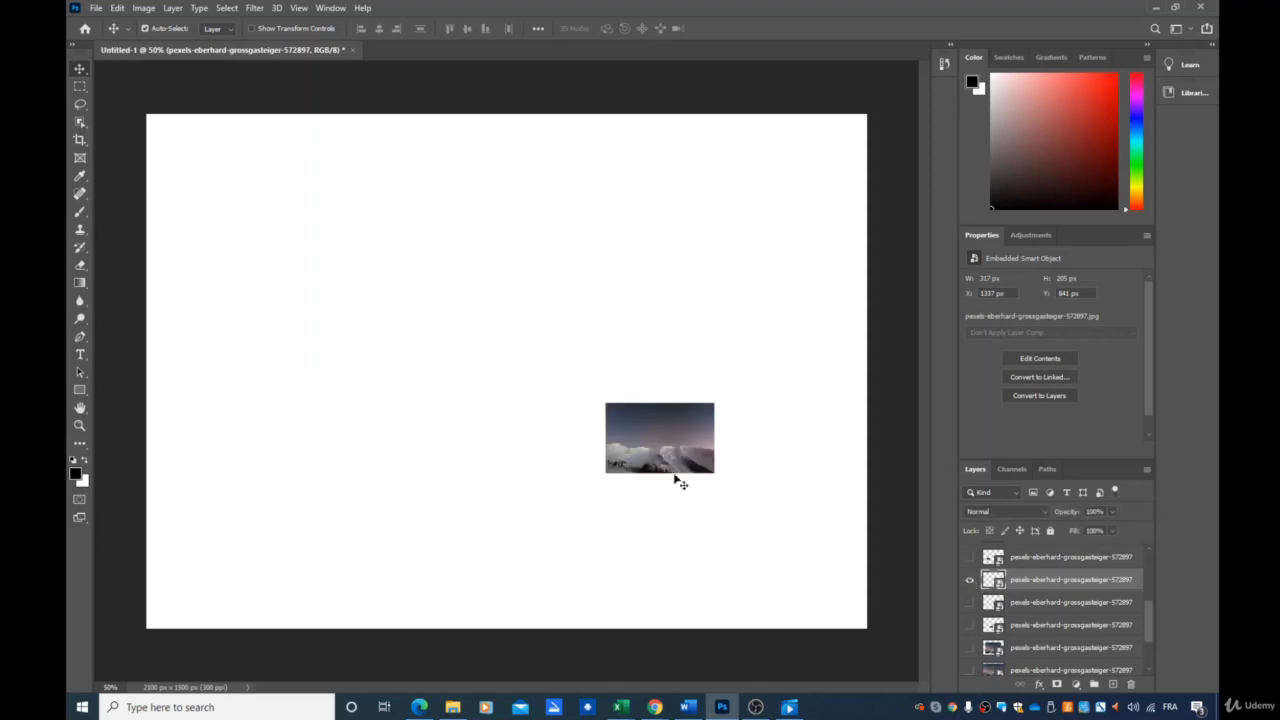
Step: Move the visible copy up and to the left, to about X 709 px, Y 545 px
left_click_drag(630, 422, 420, 324)
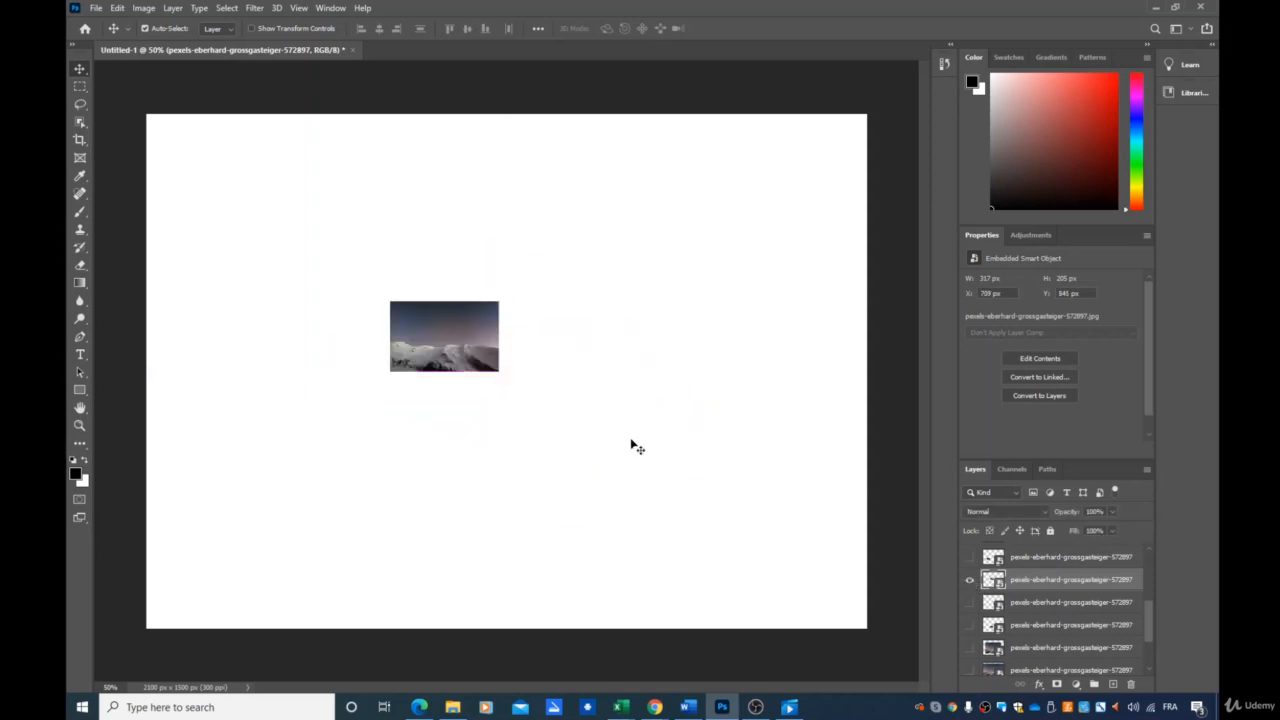
left_click(969, 602)
left_click(969, 602)
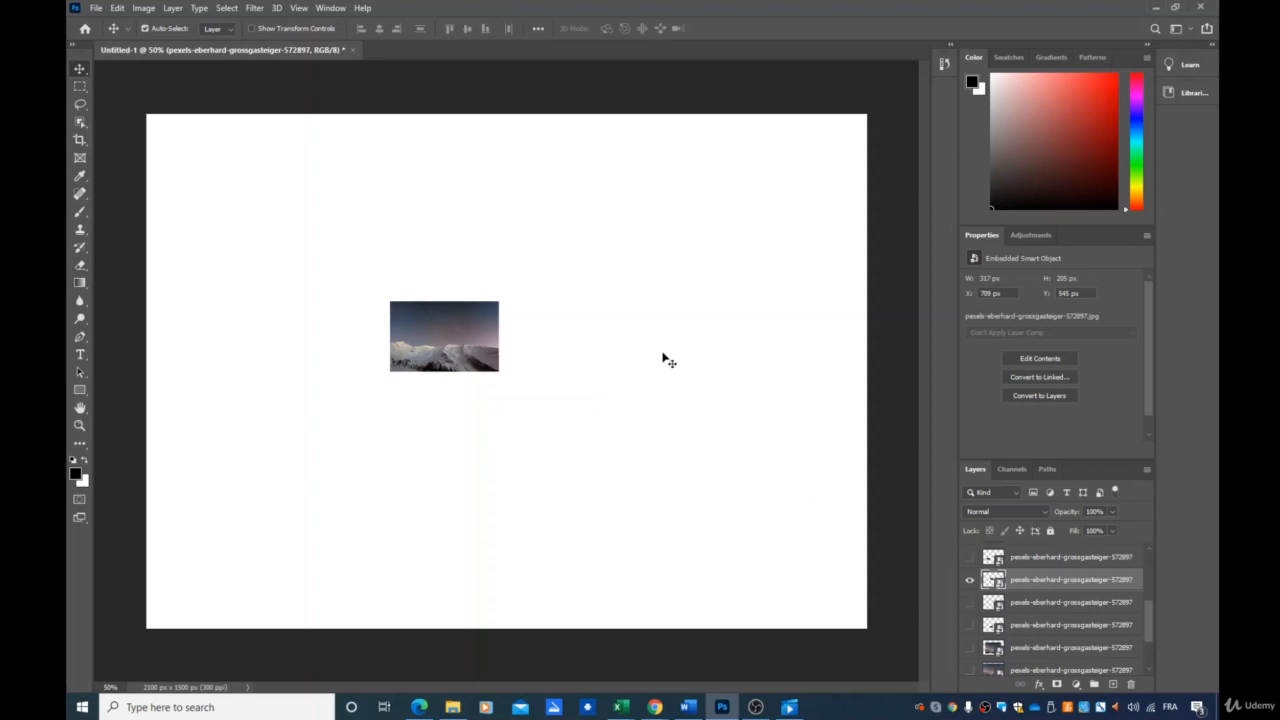